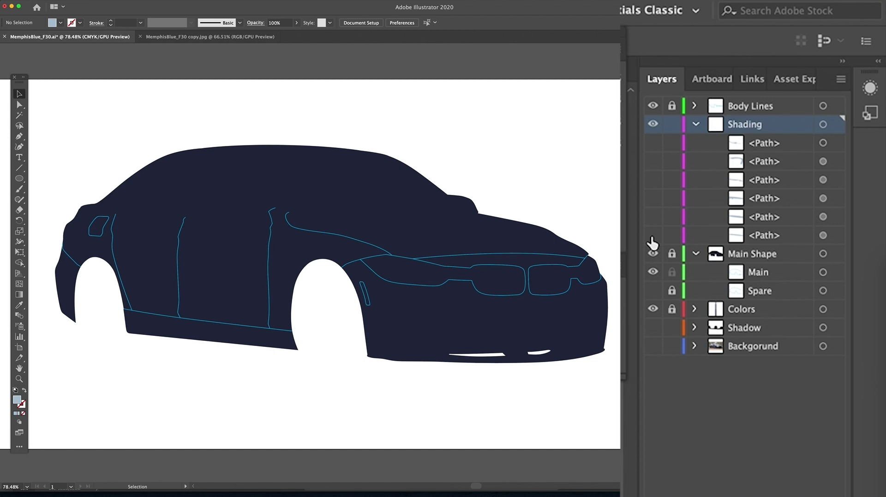
Step: Show the bottom three Shading paths and the background photo, and hide the Main Shape layer
left_click(770, 120)
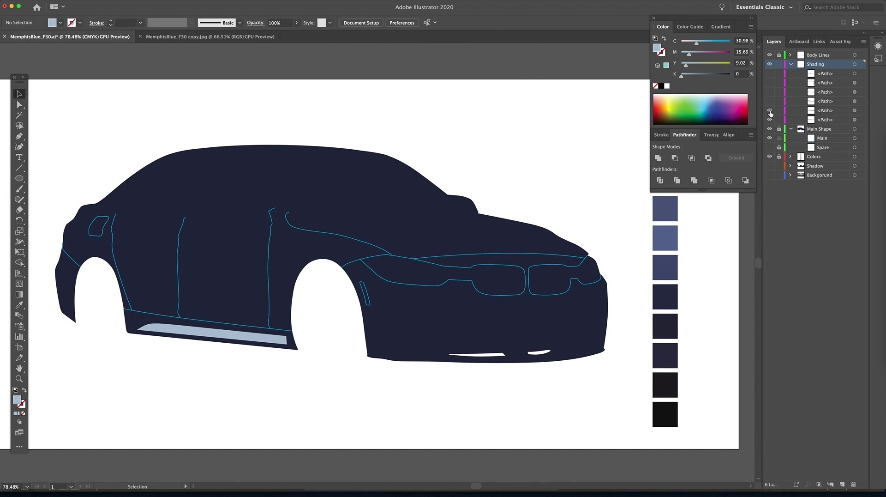
left_click(769, 110)
left_click(770, 101)
left_click(769, 175)
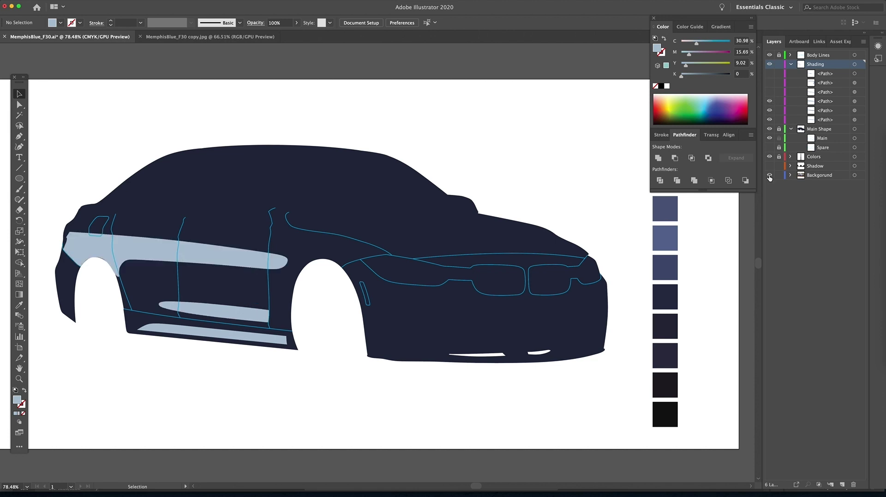
left_click(769, 128)
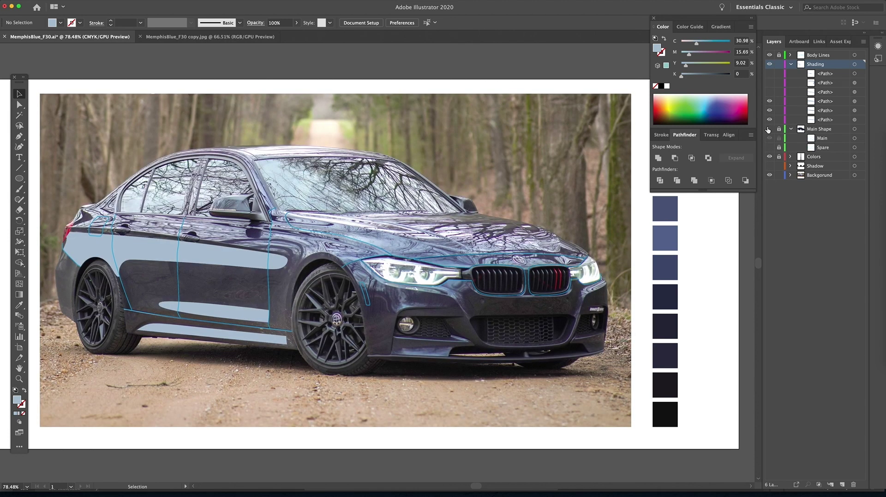
Step: Turn on the remaining three Shading paths one by one, comparing them against the reference photo
left_click(770, 92)
left_click(769, 92)
left_click(770, 92)
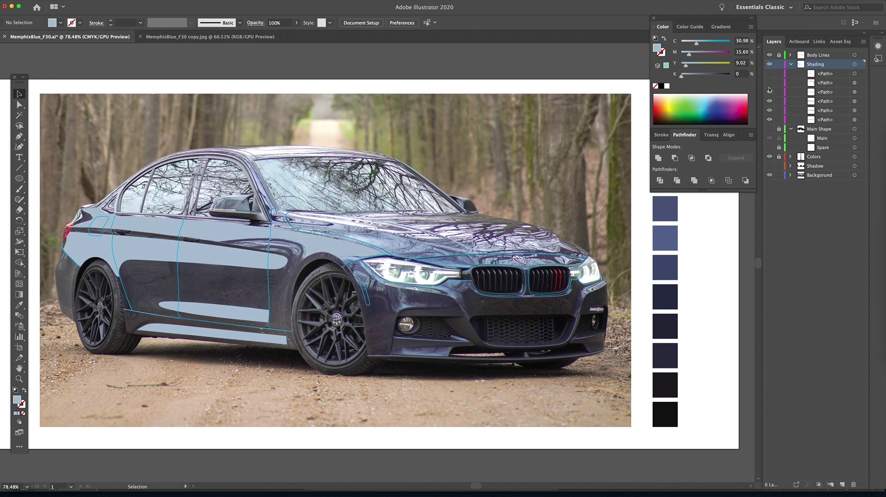
left_click(769, 83)
left_click(770, 84)
left_click(770, 83)
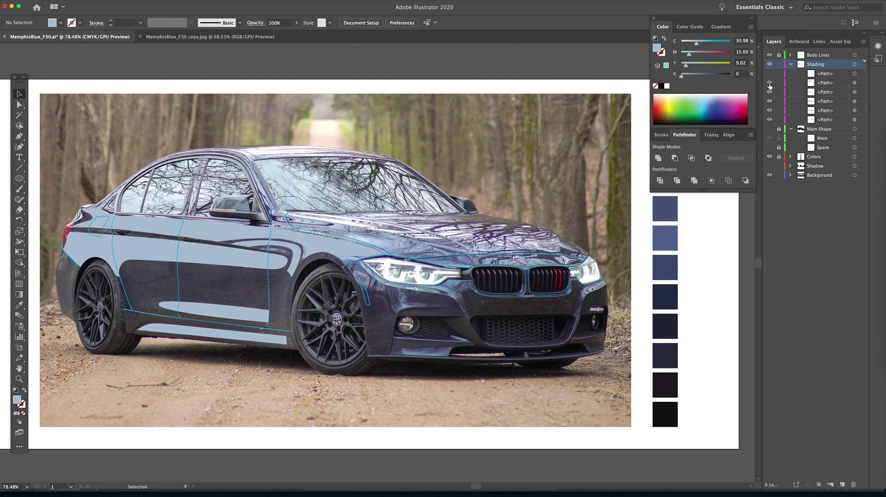
left_click(769, 74)
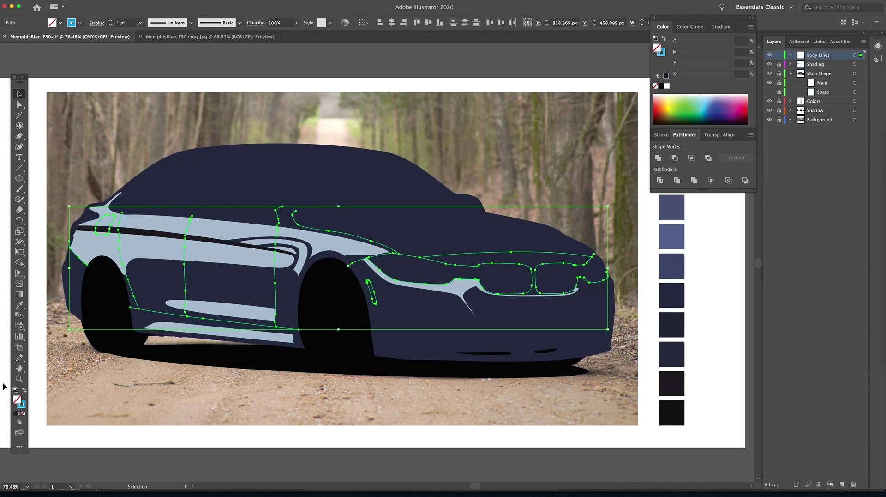
Step: Change the stroke of all body lines to near-black and increase their stroke weight
double_click(21, 404)
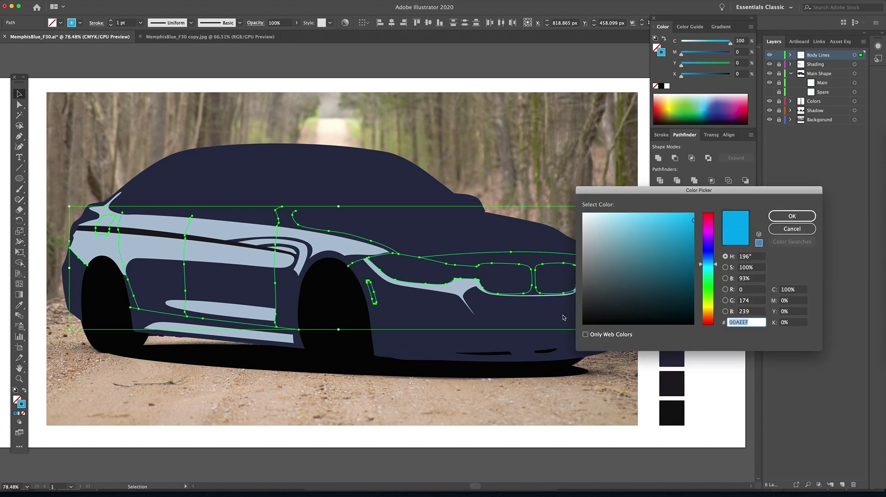
left_click(792, 216)
left_click(633, 285)
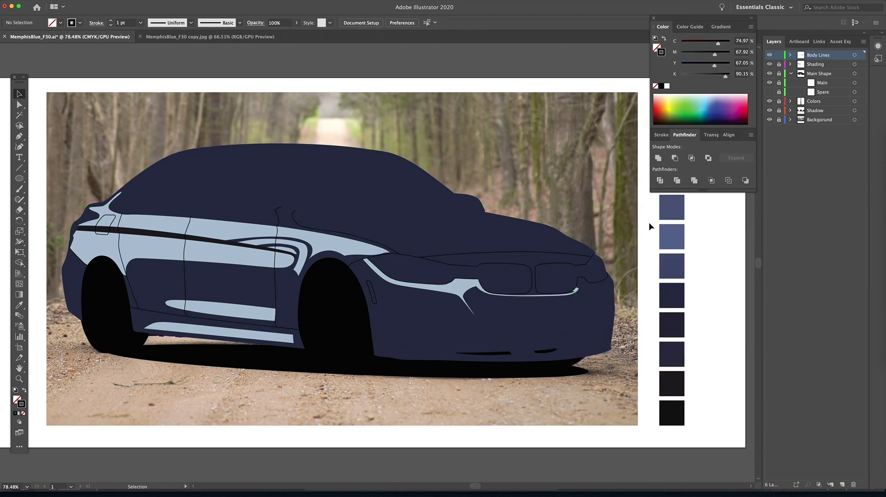
key("super+a")
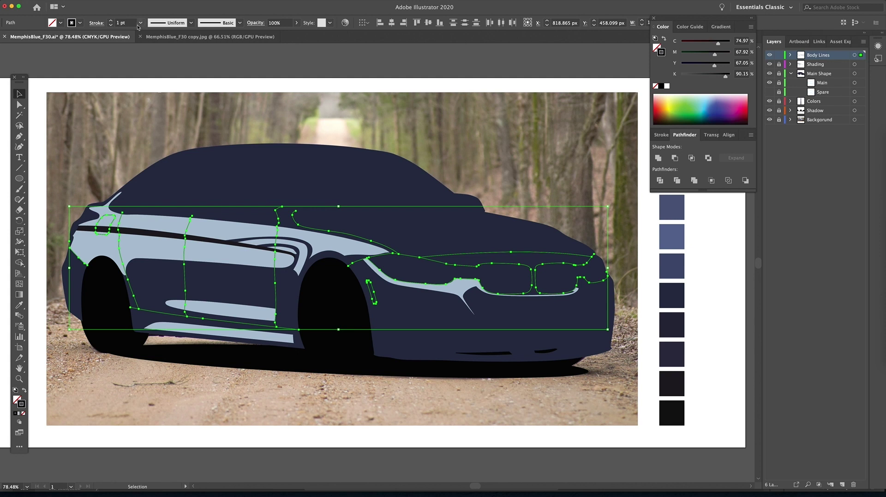
left_click(111, 20)
left_click(347, 126)
Step: Recolor the lower reflection band along the car's side with the medium blue from the fourth palette swatch
key("super+minus")
key("super+minus")
left_click(258, 244)
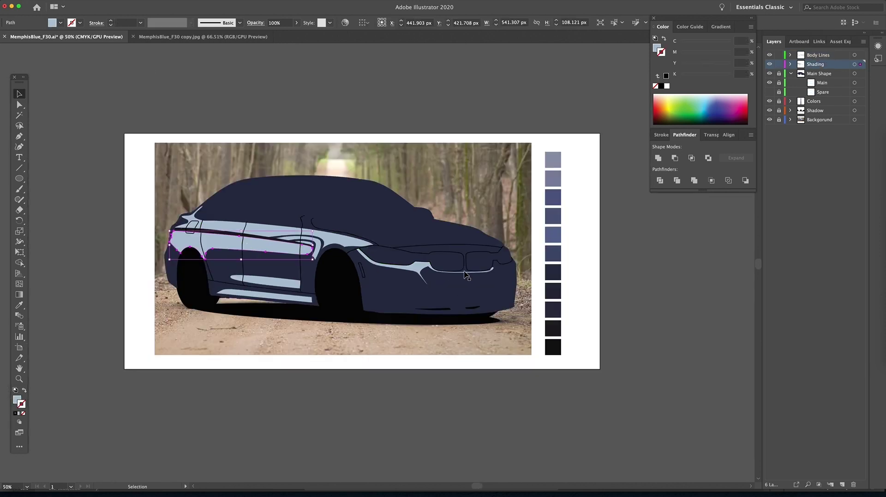
key("i")
left_click(559, 232)
left_click(558, 214)
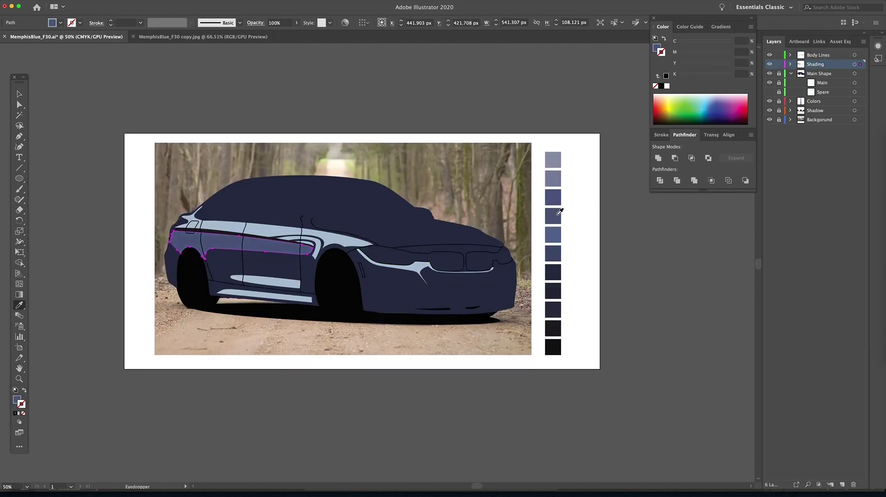
key("v")
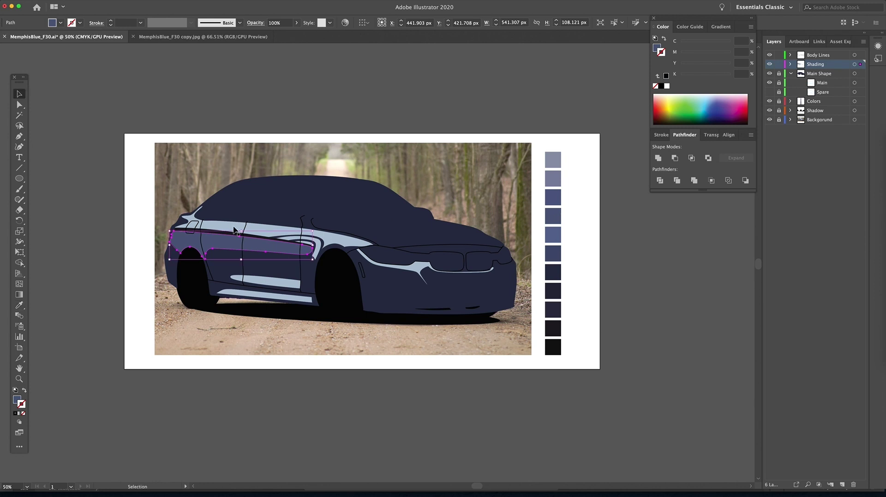
Step: Fill the upper side reflection, running from the rear to the front fender, with the lower band's medium blue
left_click(317, 249)
left_click(311, 244, "shift")
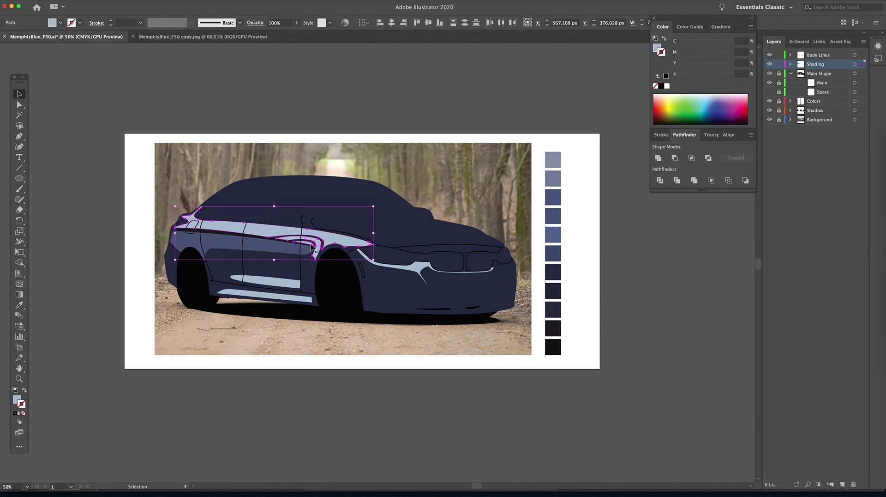
key("i")
left_click(271, 242)
key("v")
left_click(426, 355)
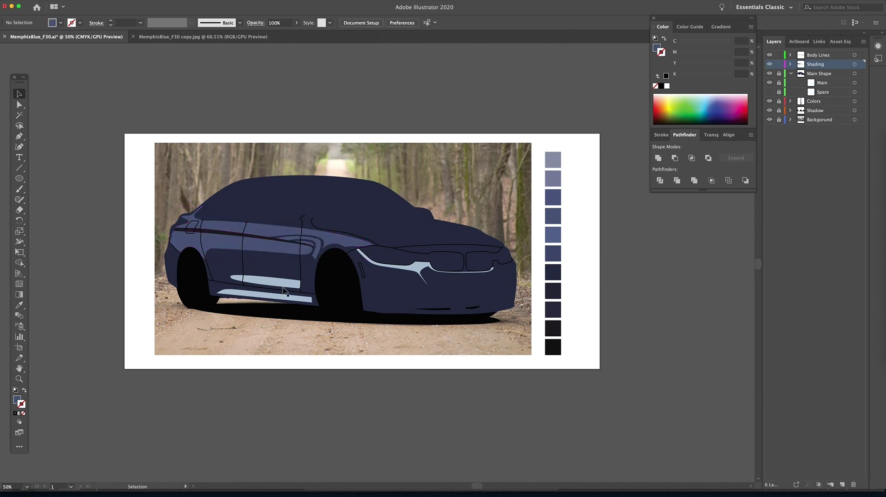
Step: Match the lower door highlight to the side band's medium blue and select the sill highlight for color sampling
left_click(284, 284)
key("i")
left_click(270, 239)
left_click(270, 249)
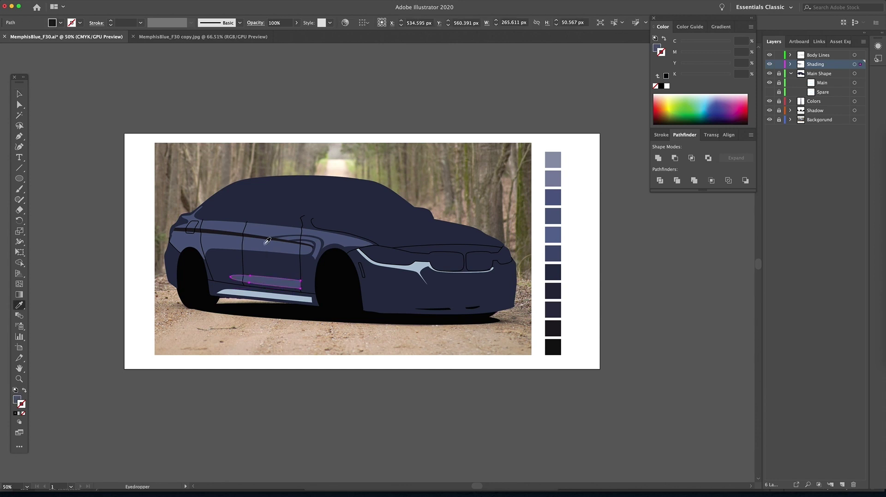
key("v")
left_click(271, 297)
key("i")
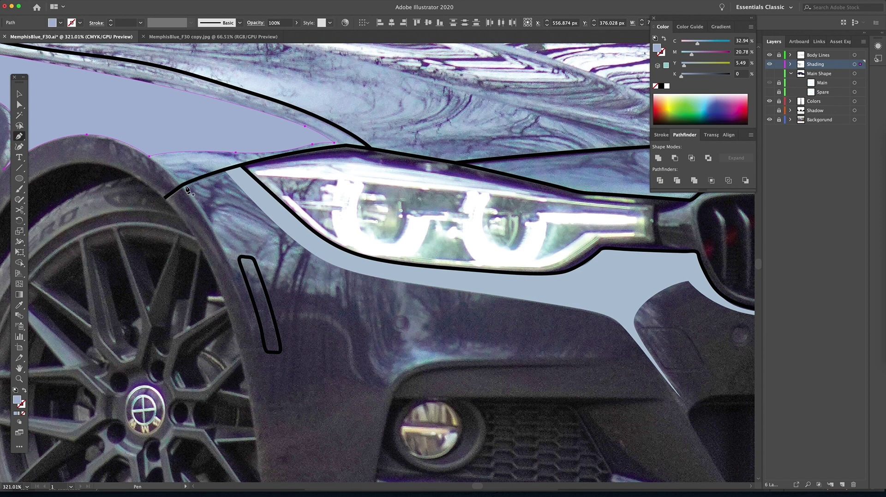
Step: Trace the upper edge of the front fender reflection with the Pen tool, from the wheel arch to above the fog light
left_click(185, 186)
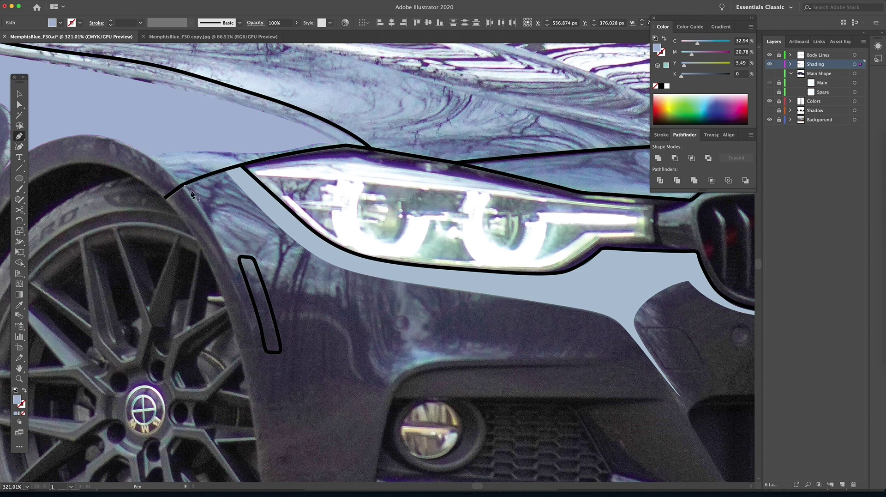
left_click(211, 218)
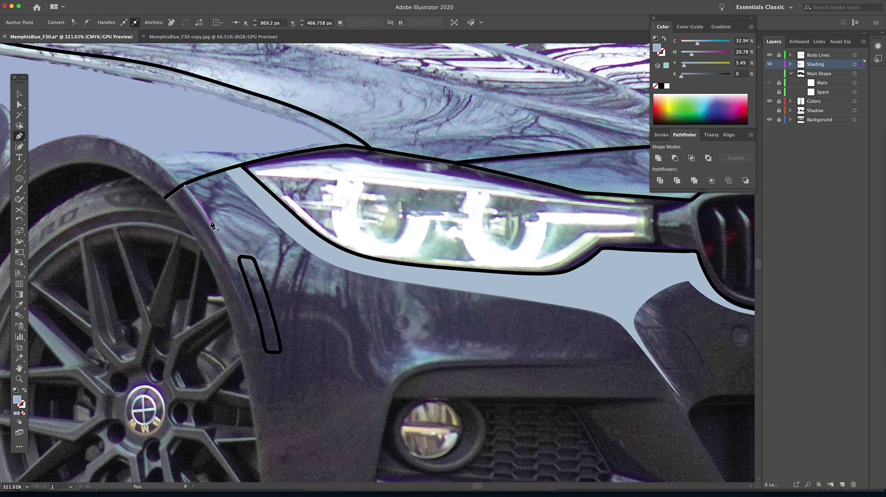
left_click_drag(212, 214, 240, 209)
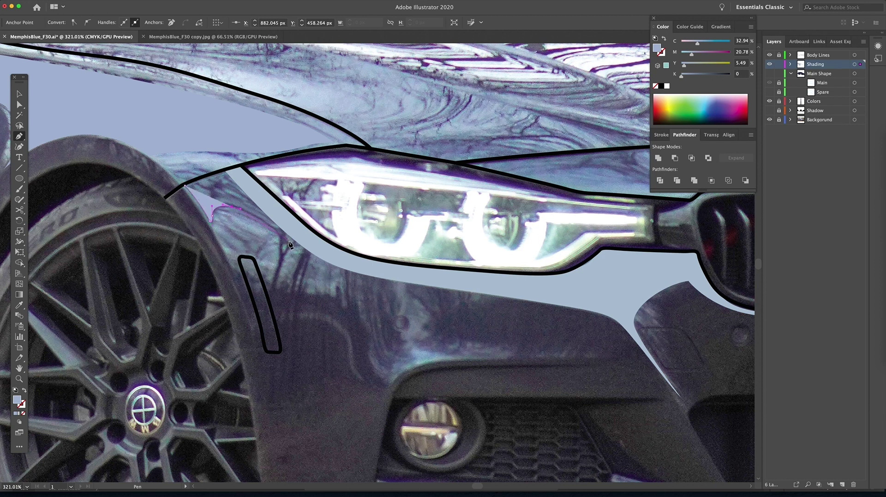
left_click_drag(284, 237, 287, 249)
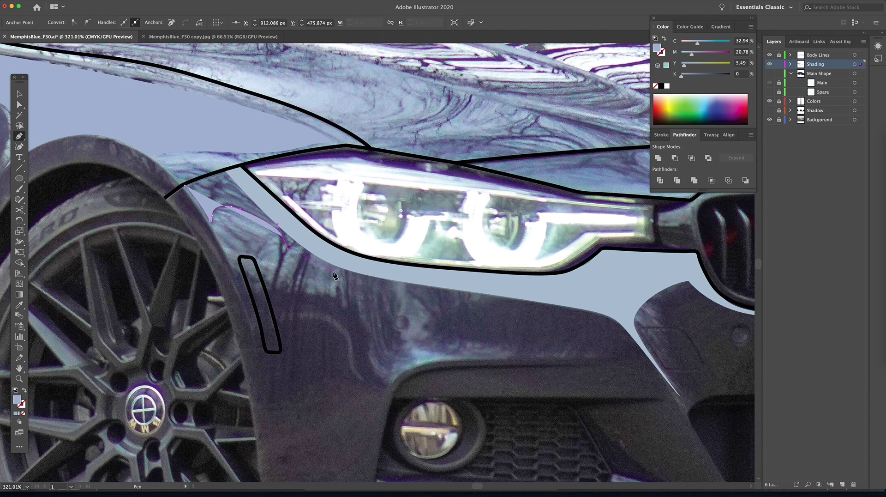
left_click_drag(332, 271, 352, 279)
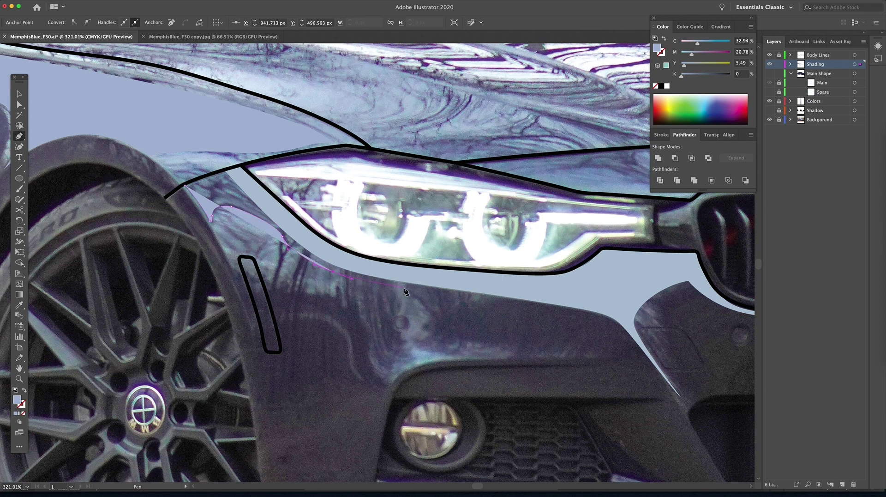
left_click_drag(404, 290, 425, 331)
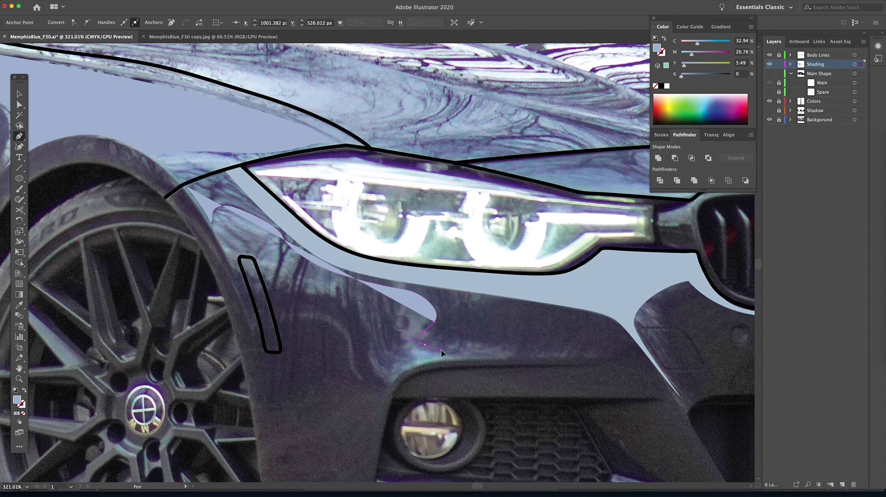
Step: Continue the fender reflection path around its narrow tip on the bumper and back along the fog light recess
left_click(436, 349)
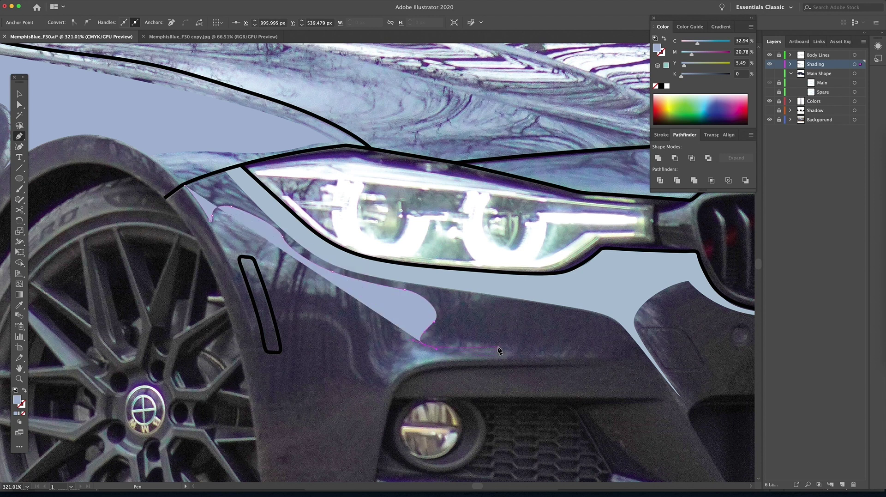
key("ctrl+z")
left_click_drag(450, 342, 470, 347)
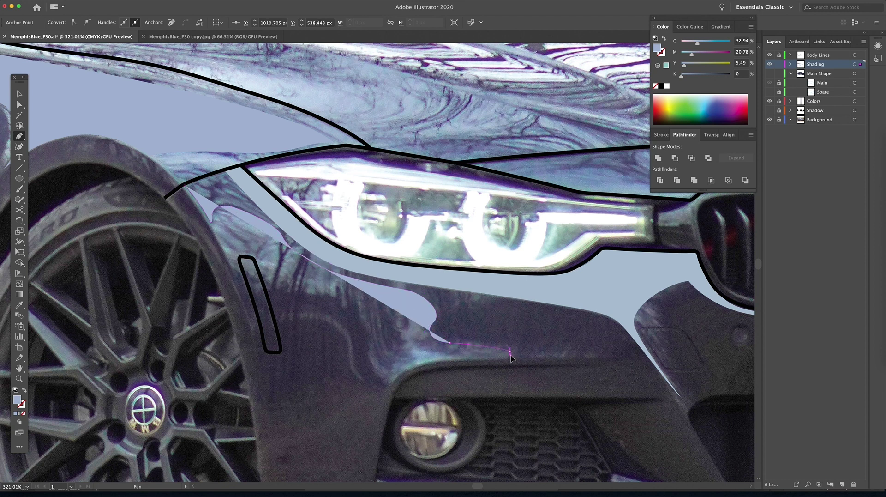
left_click_drag(510, 353, 387, 401)
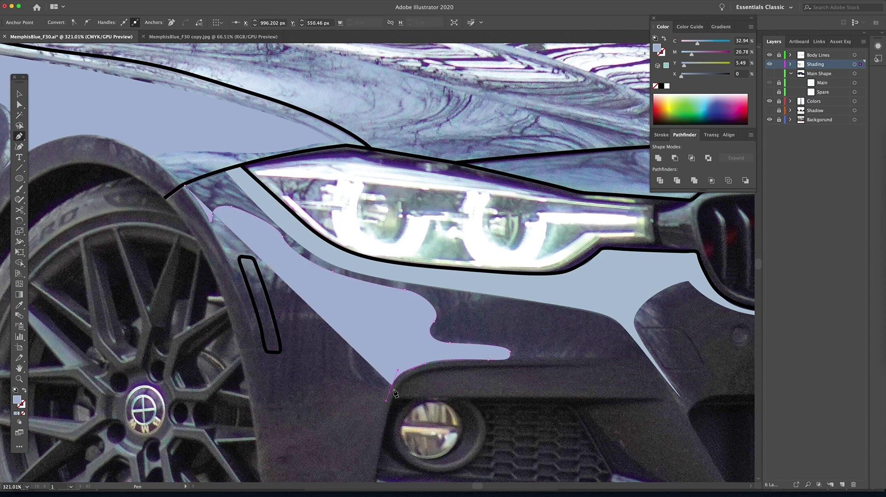
Step: Trace the reflection's lower edge back along the wheel arch as an unfilled outline, close the path and restore its light blue fill
left_click(24, 391)
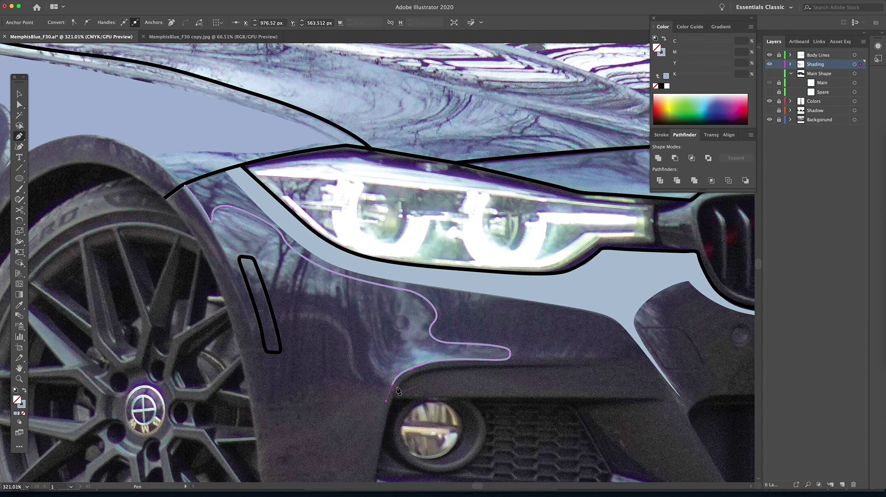
left_click_drag(366, 354, 363, 316)
left_click_drag(321, 296, 230, 305)
left_click(184, 185)
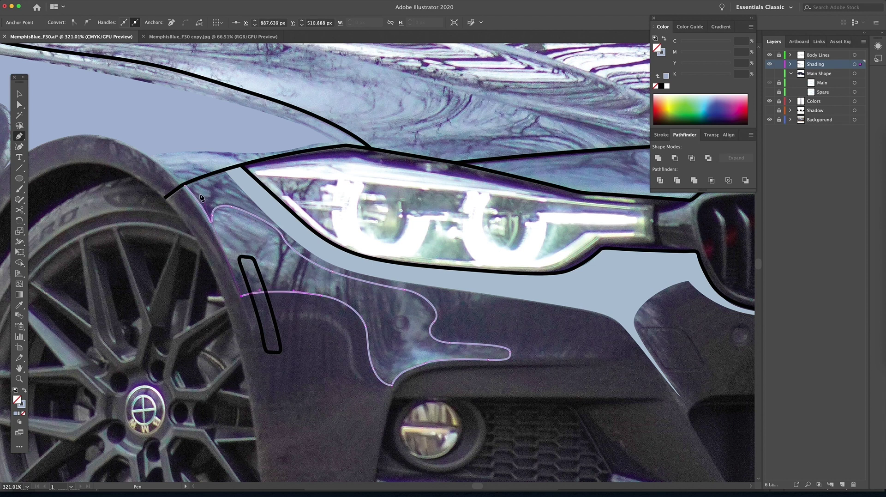
left_click(163, 177, "super")
left_click_drag(163, 174, 141, 139)
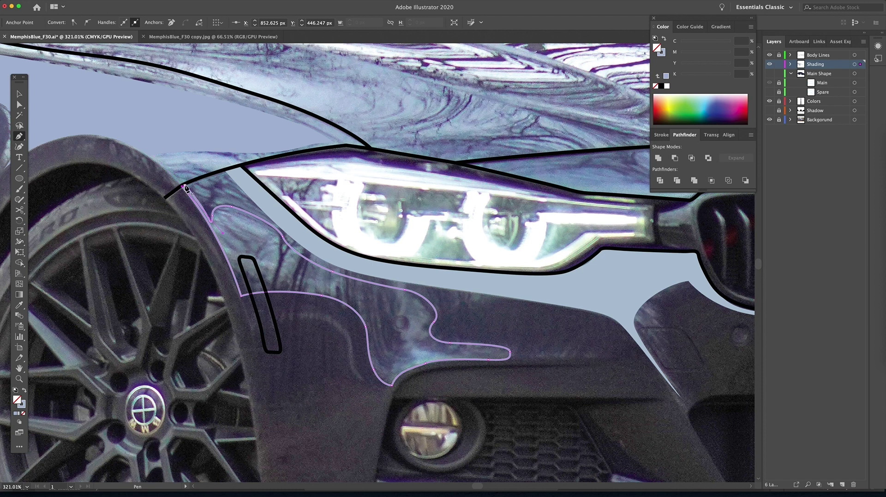
key("v")
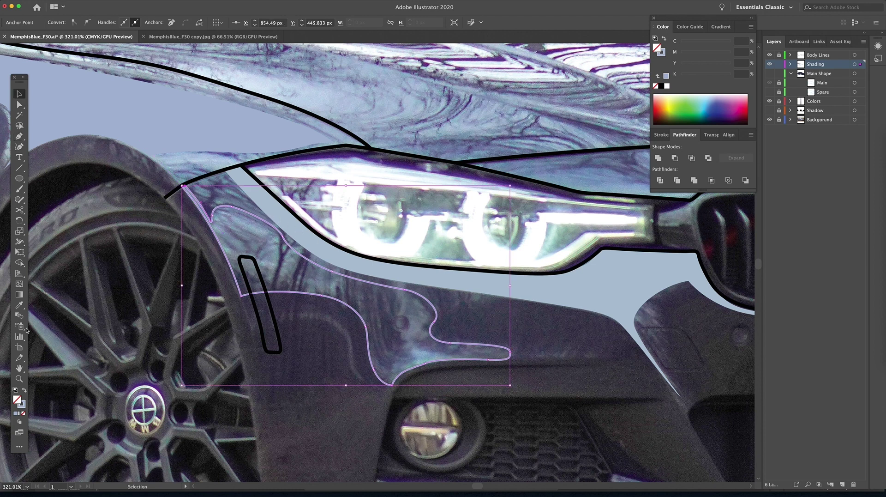
left_click(25, 390)
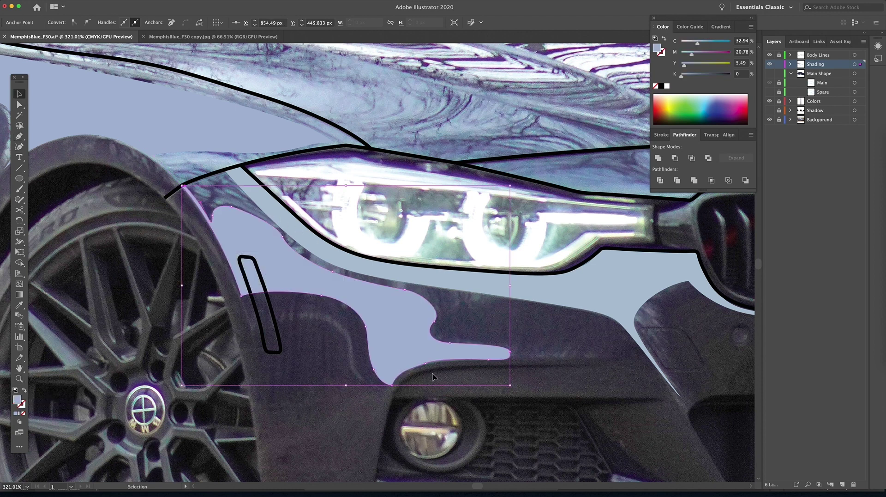
Step: Draw a thin, closed, curved highlight below the fender reflection, from the wheel arch across the side marker toward the fog light
left_click(290, 316)
key("p")
left_click(249, 316)
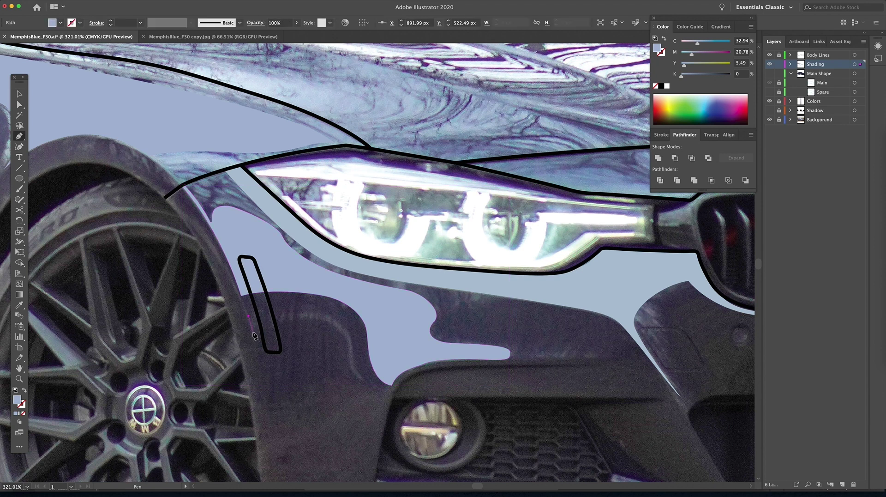
left_click(250, 331)
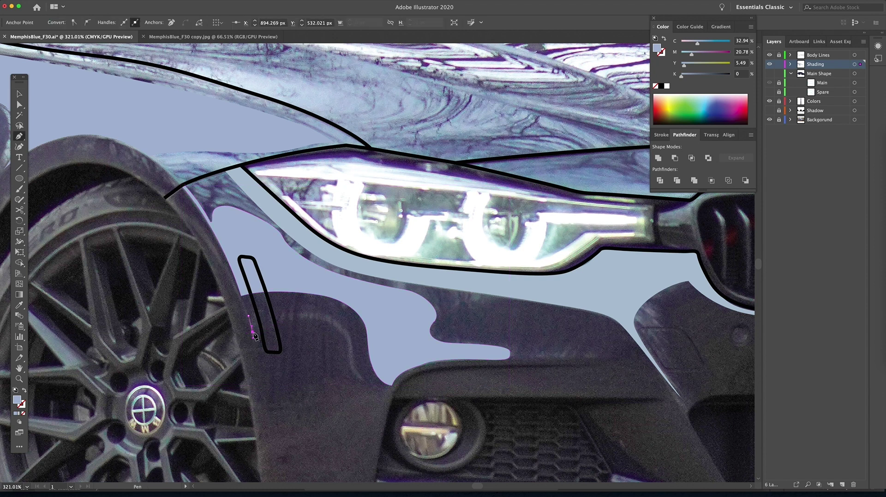
left_click_drag(299, 319, 345, 335)
left_click(348, 364)
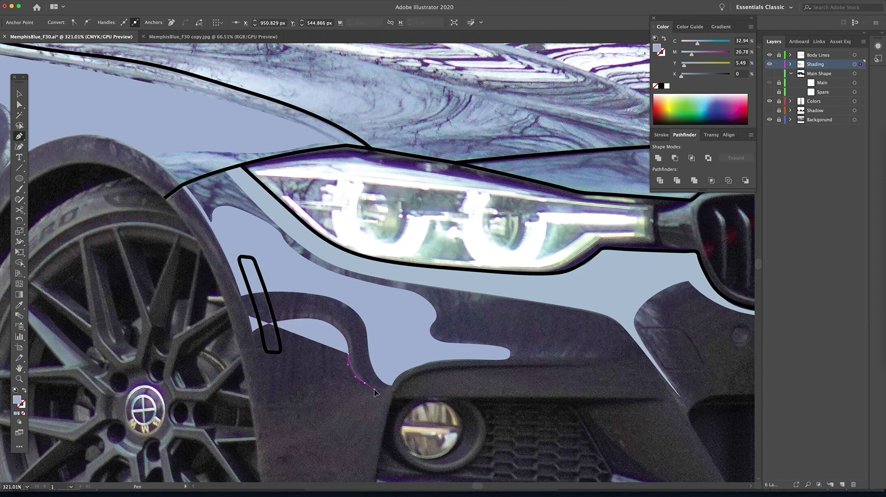
left_click(365, 383)
left_click_drag(352, 360, 352, 360)
left_click_drag(350, 342, 350, 336)
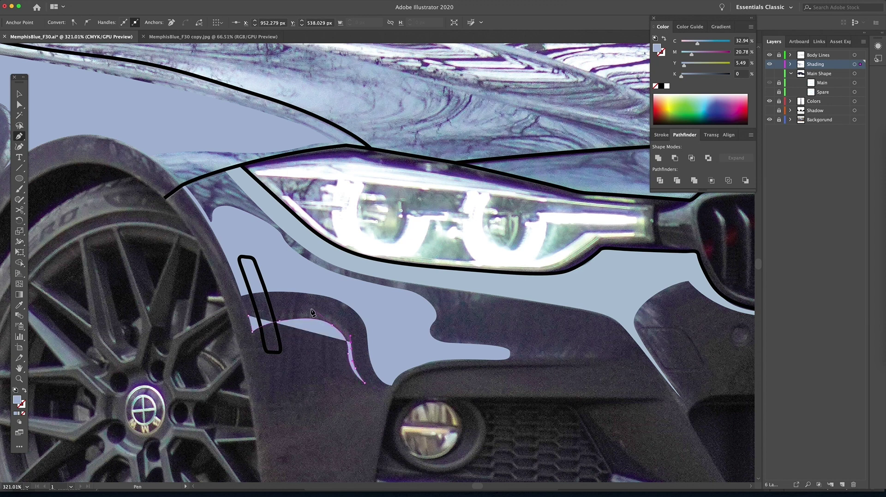
left_click_drag(308, 310, 268, 305)
left_click(249, 316)
Step: Trace the inner edge of the front bumper highlight with the Pen tool, along the bottom of the lower grille and up to its far upper corner
key("space")
left_click_drag(542, 310, 215, 300)
left_click_drag(748, 344, 332, 359)
left_click_drag(446, 329, 396, 278)
scroll(395, 278, "down", 5)
scroll(431, 199, "left", 5)
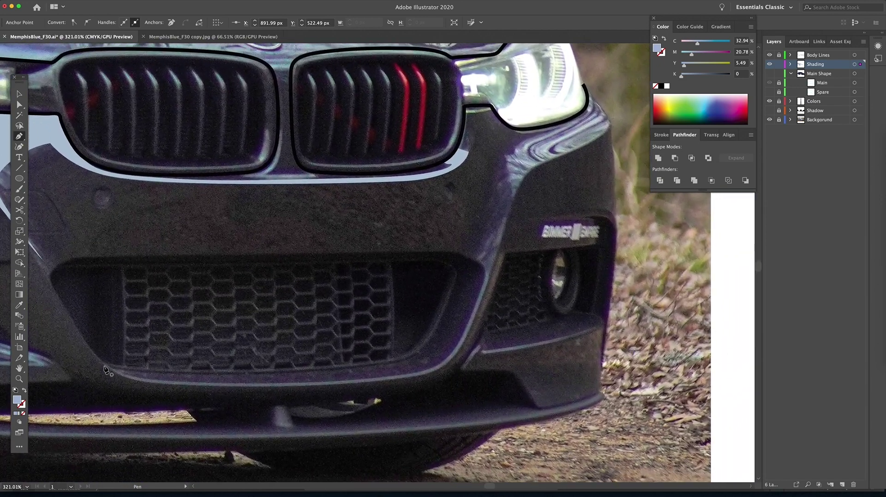
left_click(103, 364)
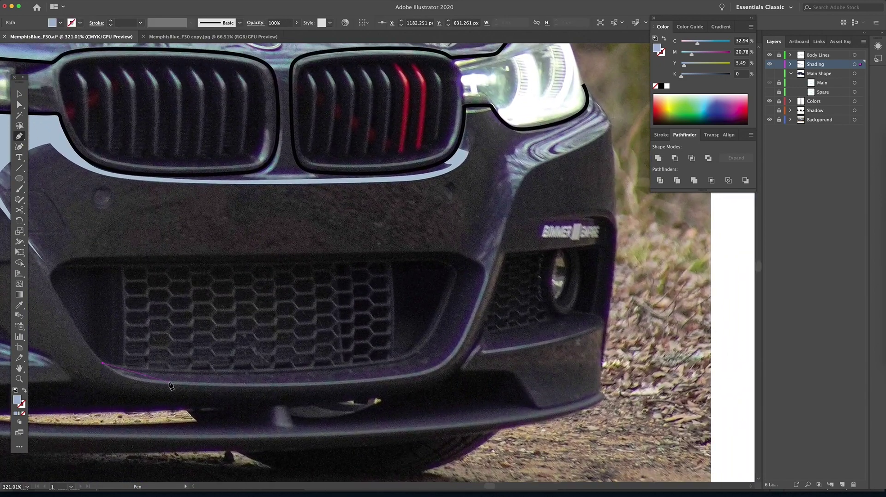
left_click(216, 383)
left_click_drag(358, 378, 460, 342)
left_click_drag(486, 270, 476, 261)
left_click(472, 259)
left_click_drag(492, 219, 366, 298)
key("super+z")
left_click(364, 269)
key("super+z")
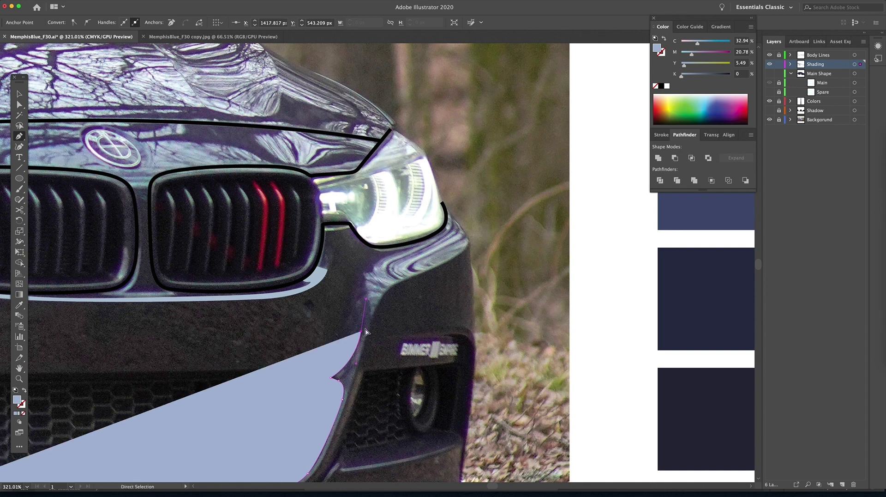
key("super+z")
Step: Continue the highlight path up the bumper crease and around the reflection beneath the far headlight
left_click_drag(364, 332, 372, 303)
left_click(363, 274)
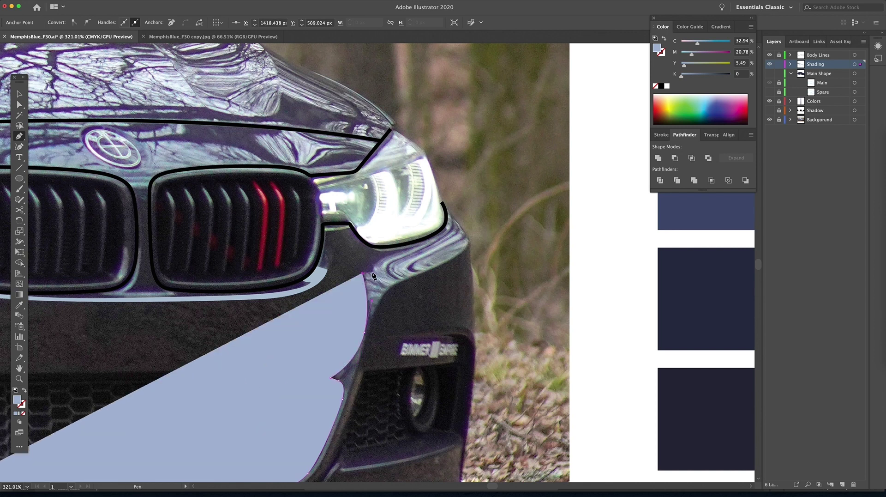
left_click(378, 262)
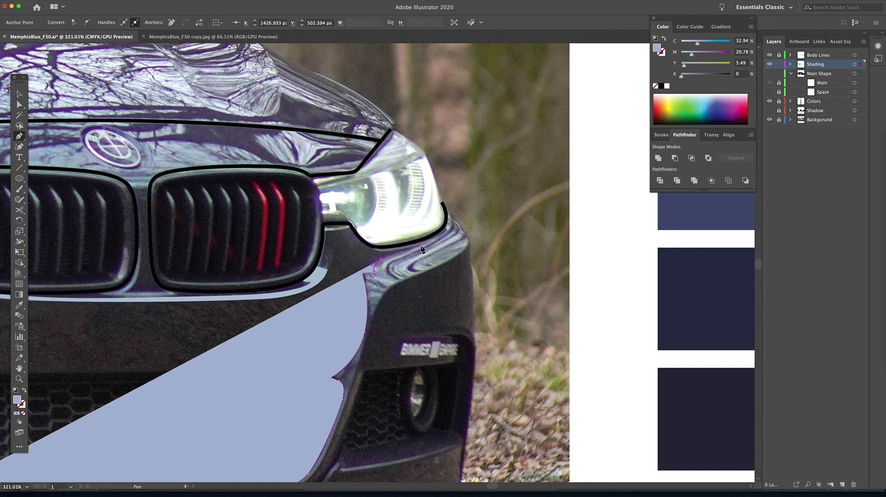
left_click_drag(422, 247, 372, 248)
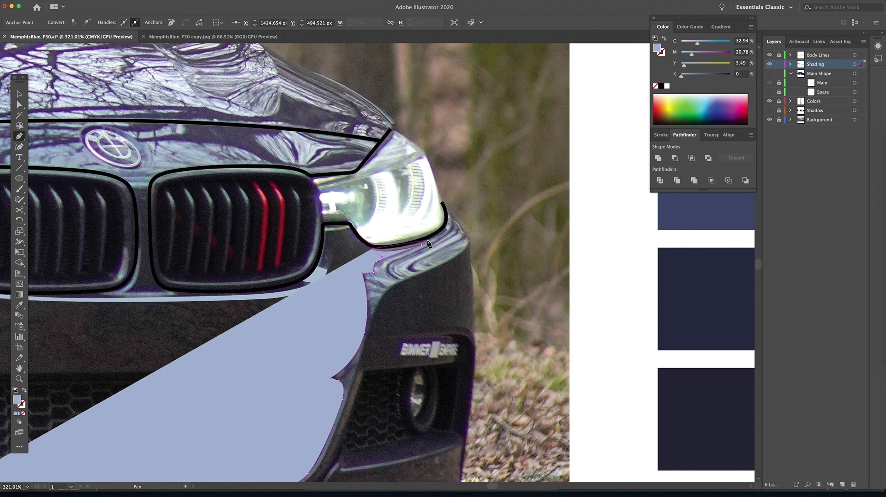
left_click_drag(423, 239, 401, 281)
left_click_drag(383, 297, 432, 170)
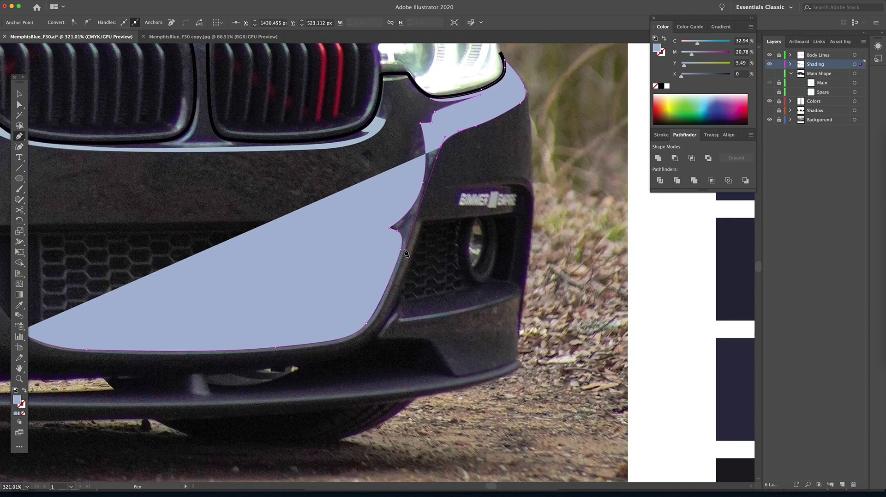
Step: Trace the highlight's outer edge back down the crease and along the lower grille's bottom edge, and close the path
left_click_drag(395, 280, 375, 346)
key("super+z")
left_click_drag(414, 223, 395, 282)
left_click_drag(363, 333, 353, 340)
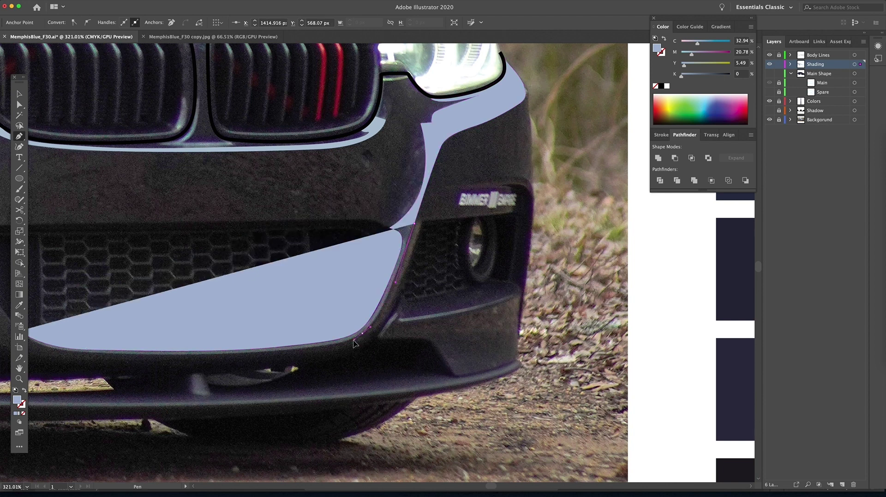
left_click(345, 344)
left_click_drag(230, 352, 157, 355)
left_click_drag(157, 354, 423, 406)
left_click_drag(327, 401, 300, 396)
left_click(287, 382)
Step: Draw a small closed light blue sliver at the lower inner corner of the far fog light recess
key("z")
left_click(522, 314, "alt")
left_click(522, 314, "alt")
left_click(402, 300)
left_click(401, 300)
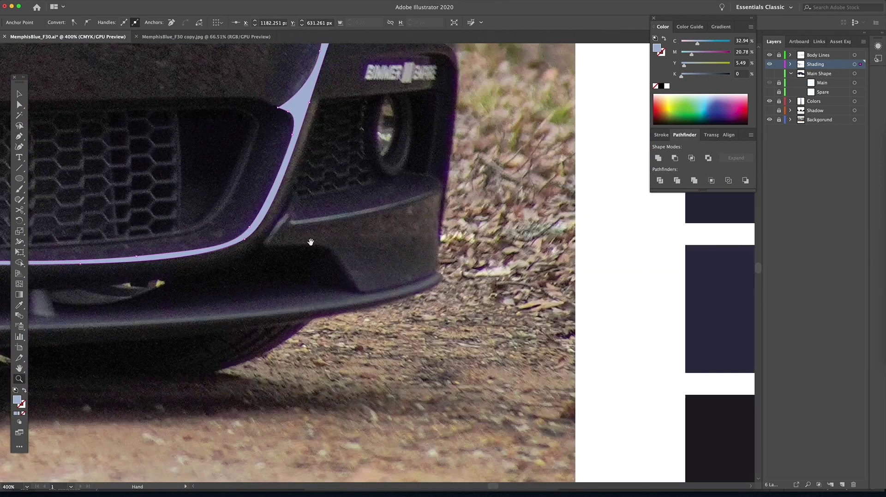
left_click(310, 241)
key("p")
left_click(336, 279)
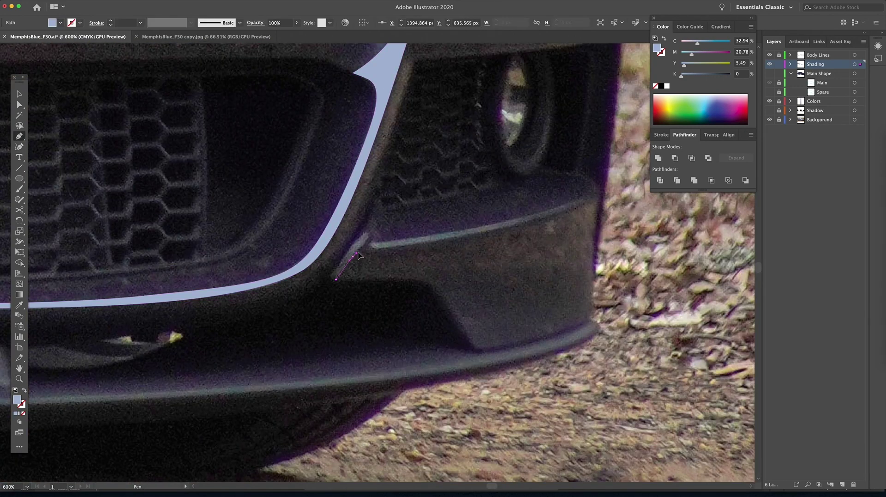
left_click(368, 232)
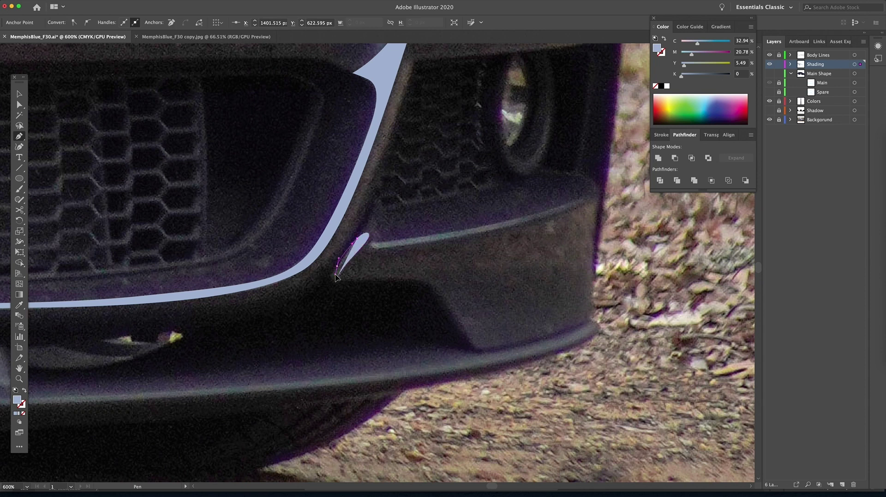
left_click(340, 260)
left_click(332, 276)
Step: Trace the thin light blue highlight along the bumper edge below the far fog light
scroll(337, 284, "right", 3)
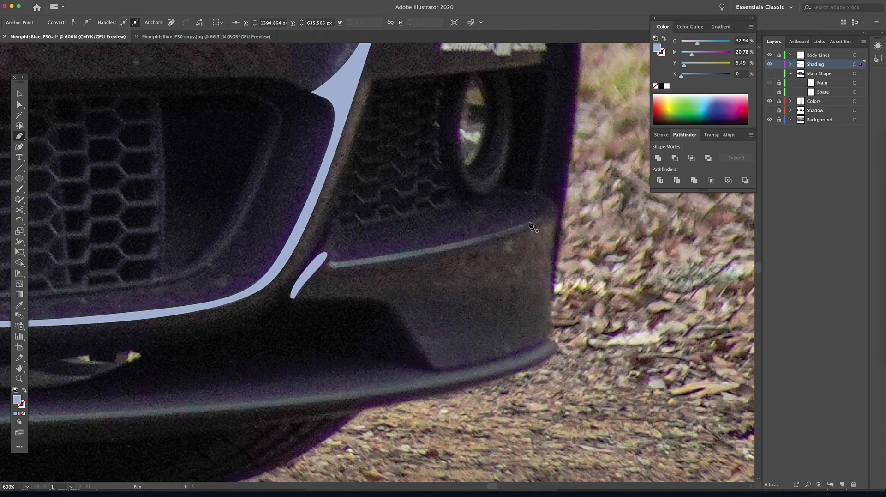
left_click(543, 215)
mouse_move(439, 245)
left_mouse_down()
mouse_move(333, 263)
mouse_move(370, 268)
left_mouse_up()
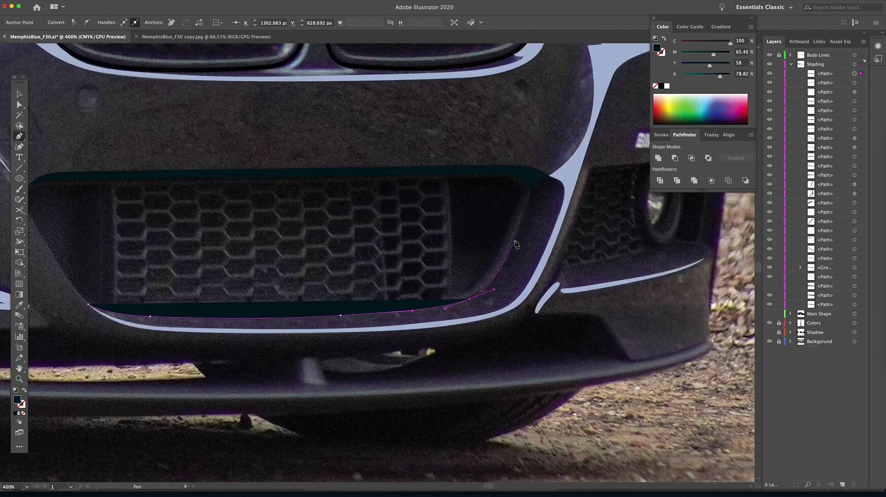
Step: Trace the dark lower grille surround up its far side, then back inside the light blue highlight, and close the path
left_click_drag(515, 241, 522, 221)
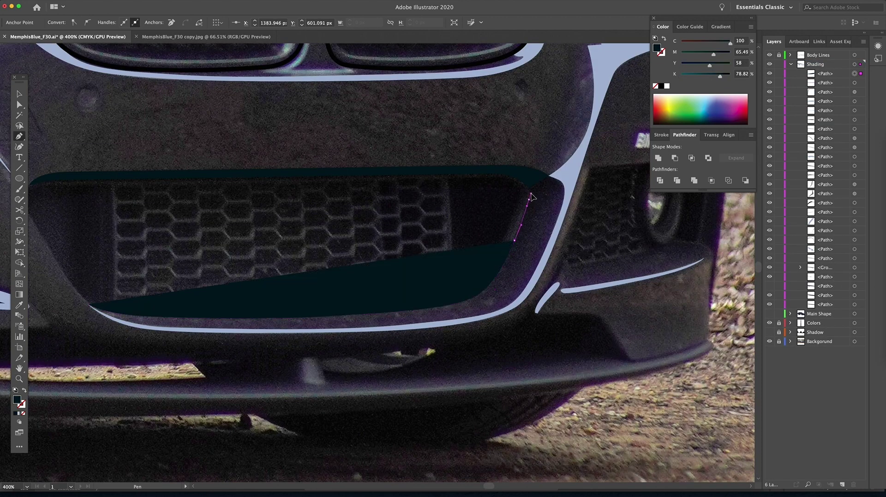
left_click(530, 195)
left_click_drag(564, 183, 554, 229)
left_click_drag(527, 286, 516, 303)
left_click_drag(457, 320, 404, 331)
left_click(294, 330)
left_click_drag(165, 329, 140, 326)
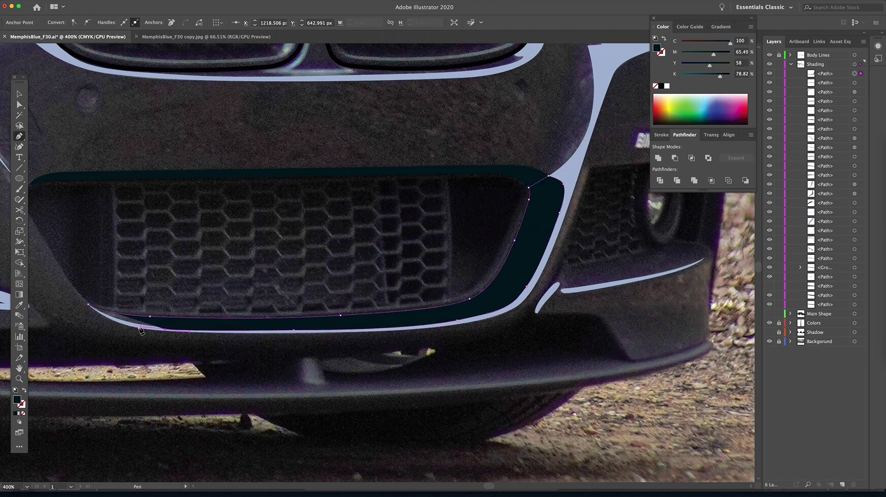
left_click_drag(88, 305, 67, 286)
Step: Recolour the lower grille surround and the strip above it with dark tones sampled from the photo
key("i")
left_click(564, 245)
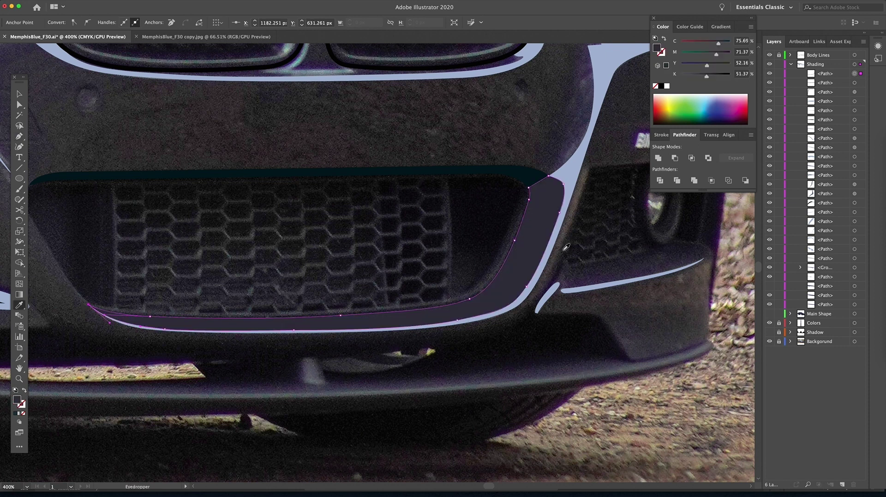
key("v")
left_click(511, 172)
Step: Show the Main Shape layer to check the new shading against the whole car
key("super+minus")
key("super+minus")
key("super+minus")
key("super+0")
left_click(770, 313)
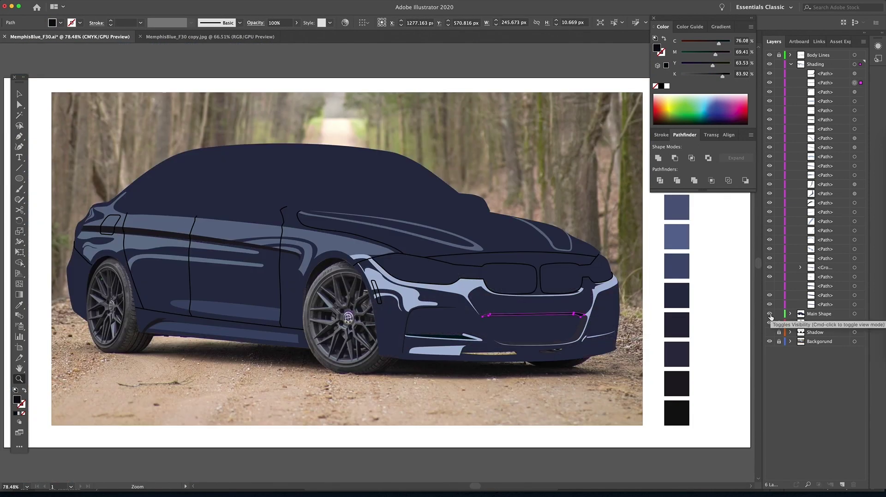
Step: Fill the lower grille surround shape with a dark palette swatch and move its path further down in the Shading layer
left_click(640, 365)
left_click(572, 341)
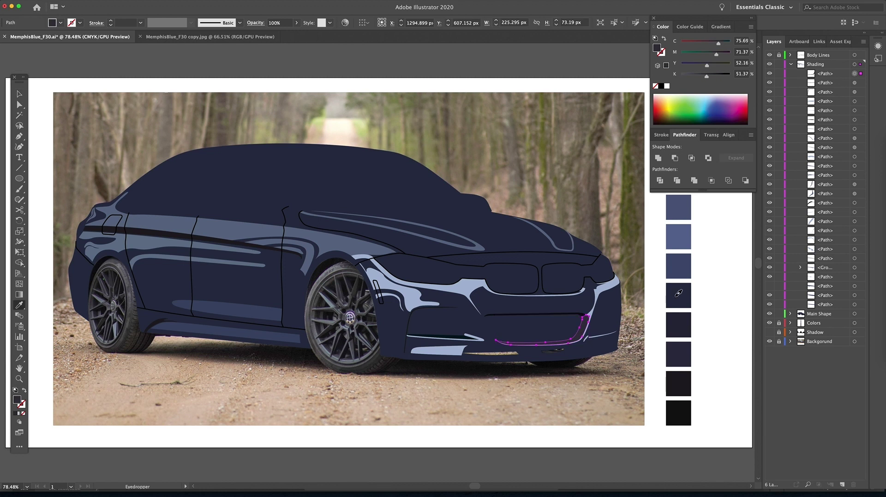
key("i")
left_click(680, 332)
key("v")
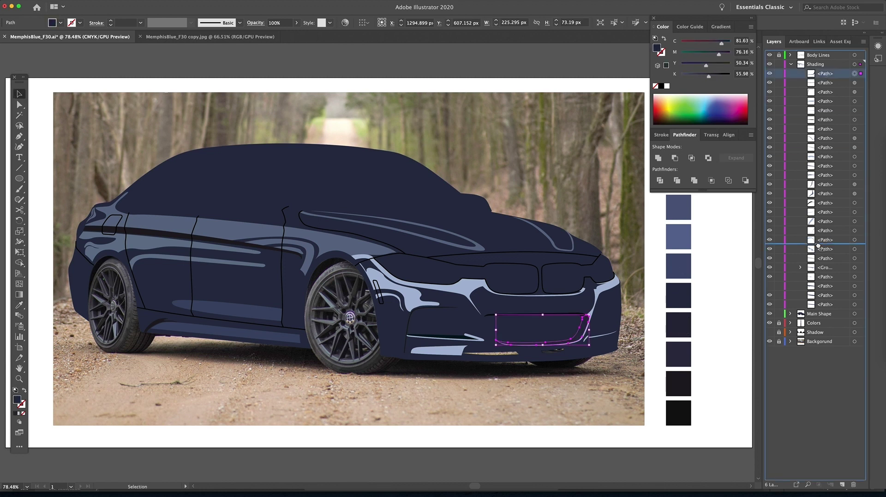
left_click(715, 279)
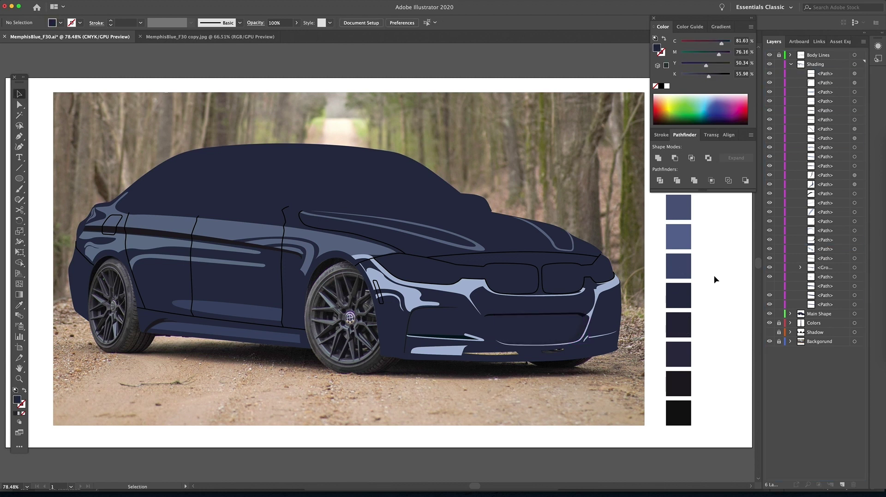
Step: Hide the Main Shape layer and toggle individual Shading paths to find and hide the two shapes below the near fog light
left_click(769, 120)
left_click(769, 119)
left_click(769, 101)
left_click(769, 101)
left_click(769, 314)
left_click(770, 119)
left_click(769, 119)
left_click(769, 102)
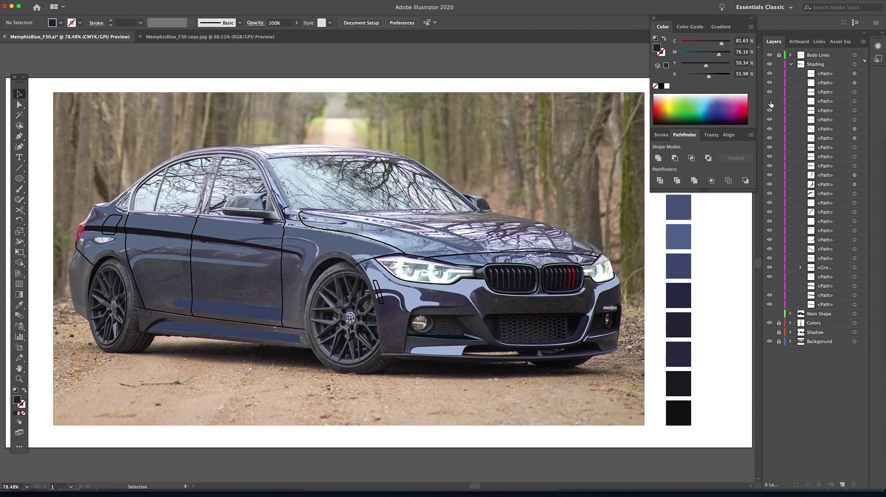
left_click(770, 101)
left_click(769, 101)
left_click(770, 110)
Step: Start a light blue highlight below the near fog light, tracing its first edge from the recess corner to the pointed inner end
key("z")
left_click(467, 309)
left_click(467, 309)
left_click(467, 309)
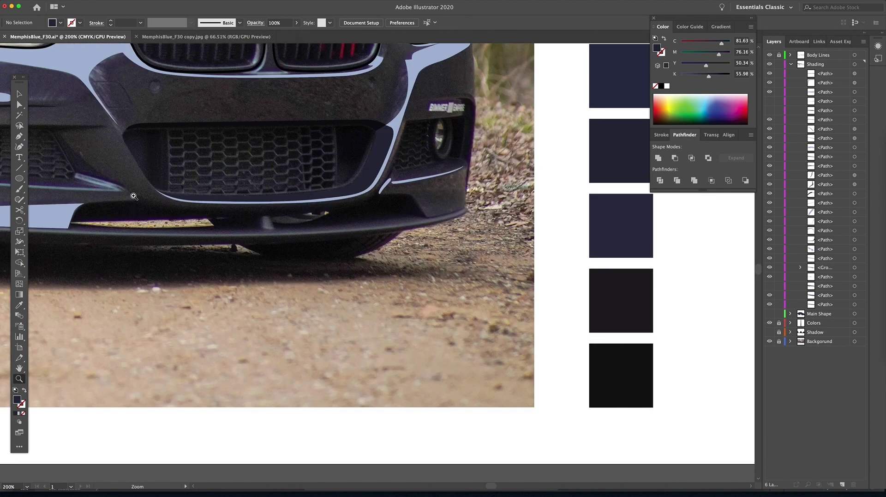
left_click(276, 232)
left_click(277, 231)
left_click_drag(454, 339, 270, 264)
key("v")
left_click(259, 120)
key("p")
left_click(164, 279)
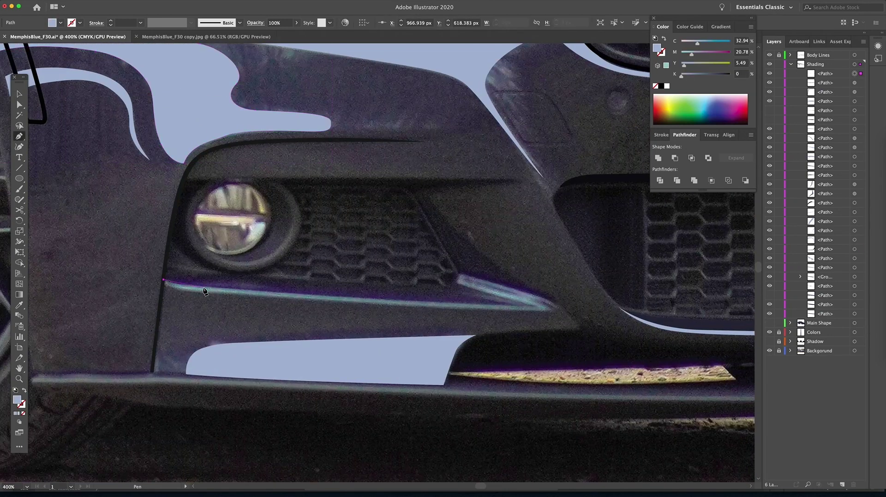
left_click_drag(203, 287, 228, 289)
left_click(539, 307)
Step: Add the highlight's angled inner arm, trace its lower edge back to the recess corner and close the path
left_click_drag(496, 296, 532, 299)
left_click(457, 283)
left_click(461, 273)
left_click(558, 308)
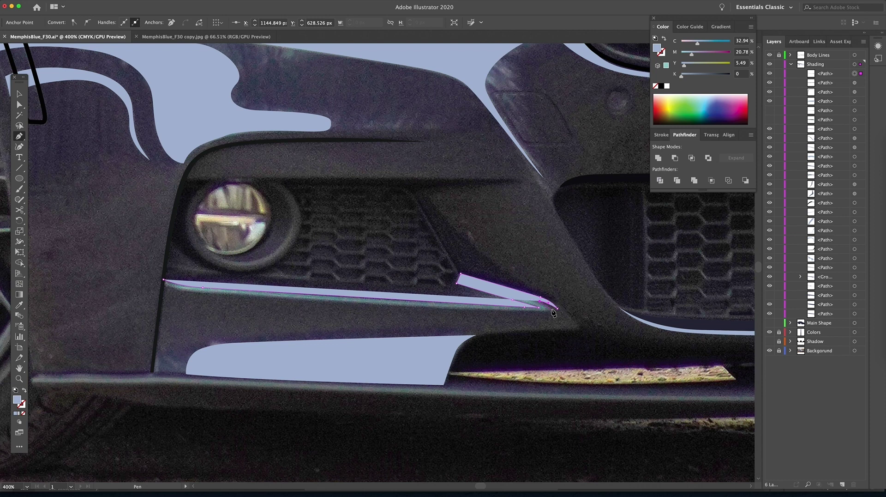
left_click(550, 311)
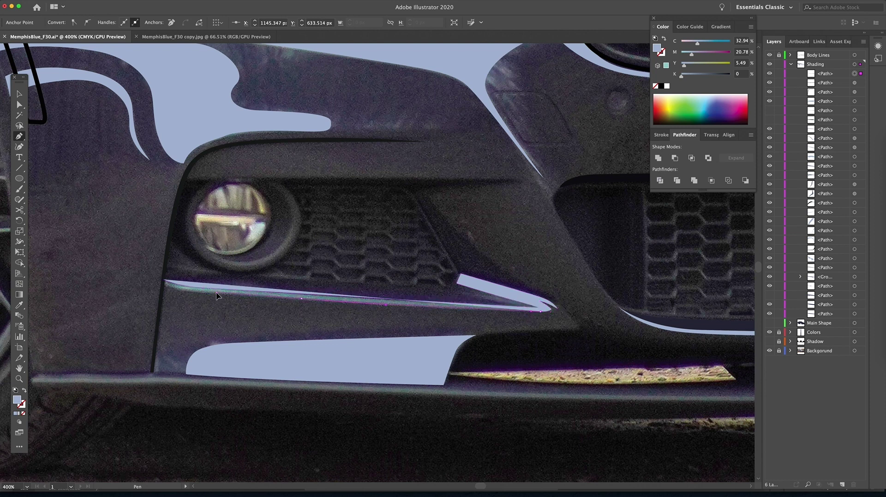
left_click_drag(216, 292, 210, 293)
left_click(164, 284)
left_click(164, 279)
Step: Show the dark fog light recess shape again and save the document
key("v")
left_click(293, 323)
left_click(770, 119)
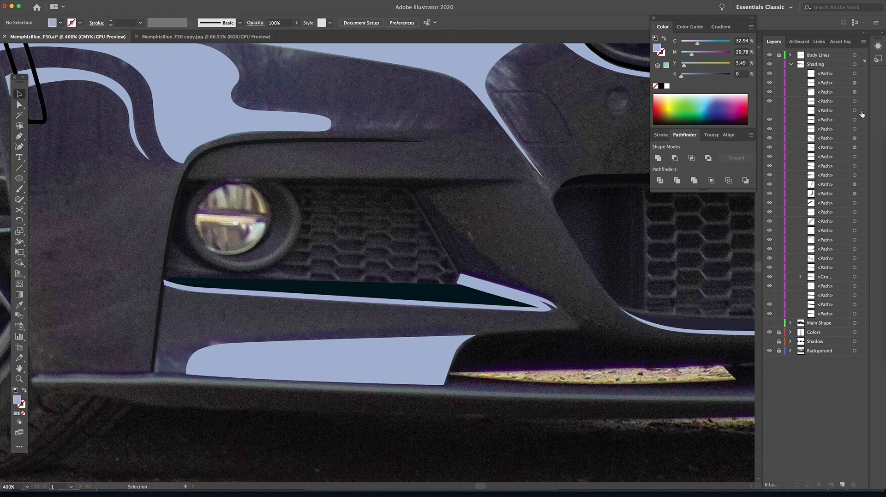
key("super+0")
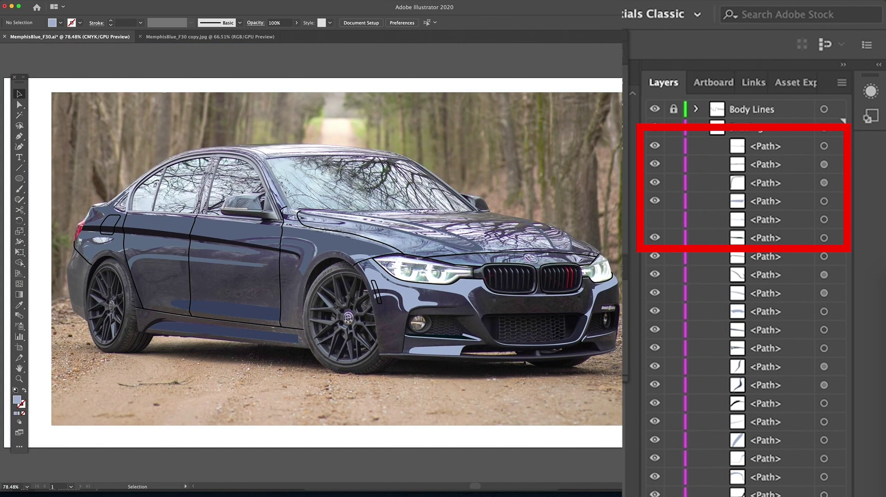
key("super+s")
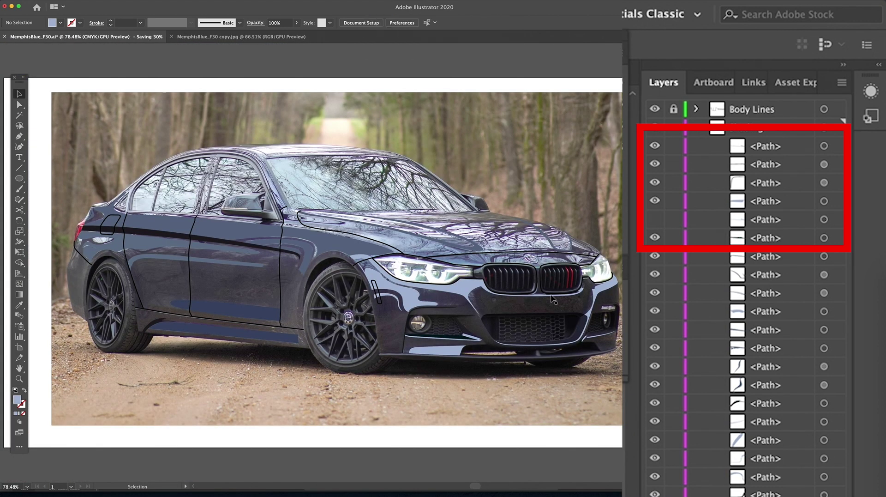
Step: Trace the upper edge of the dark strip above the lower grille, from its near corner to the bumper highlight
key("p")
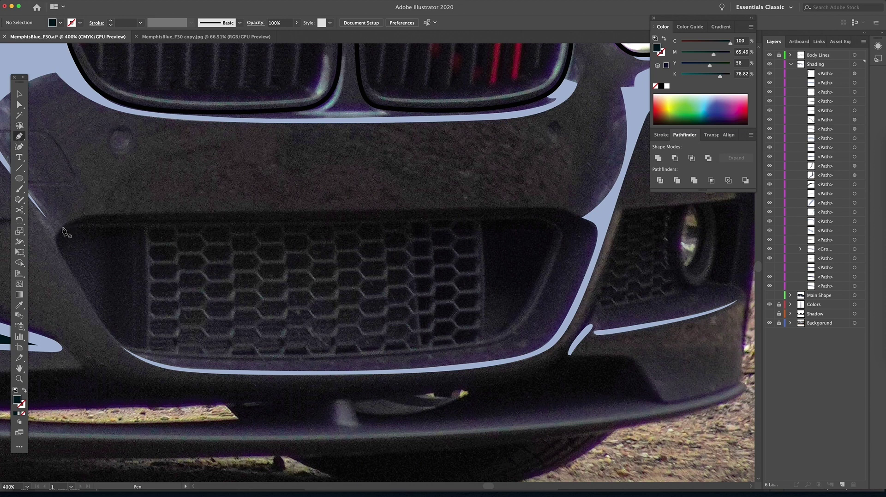
left_click(62, 227)
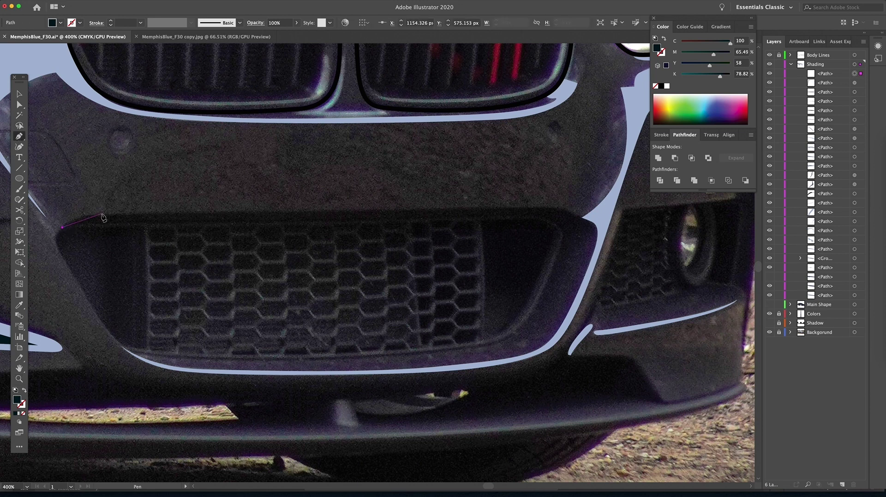
left_click_drag(102, 214, 137, 213)
left_click(529, 206)
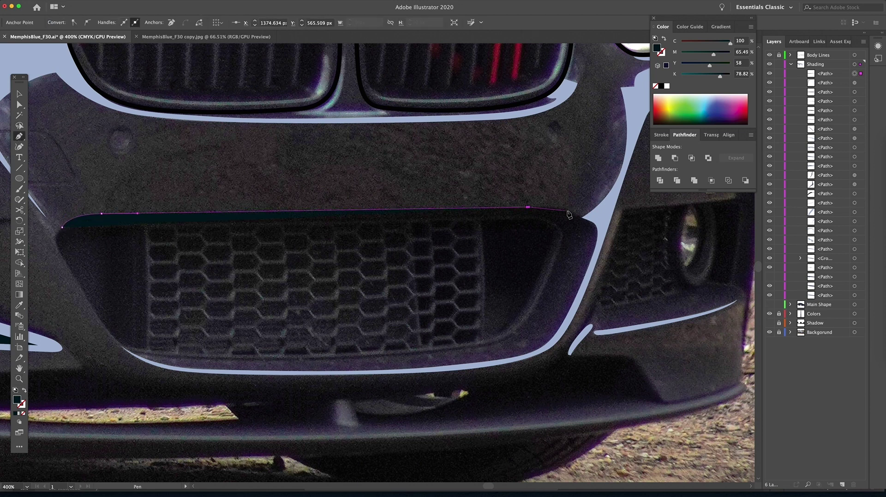
left_click_drag(581, 217, 595, 232)
Step: Trace the strip's lower edge back along the grille as an unfilled outline, close the path and restore its dark fill
left_click(24, 390)
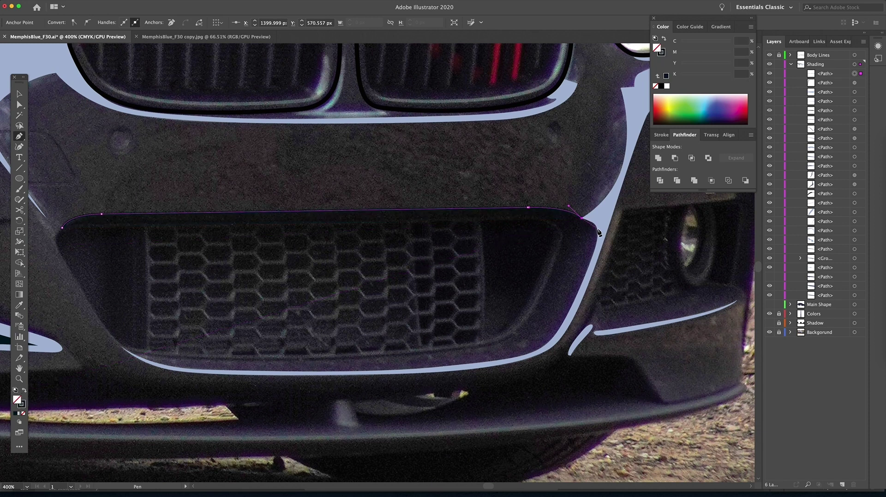
left_click_drag(598, 231, 587, 283)
key("super+z")
left_click_drag(525, 216, 501, 216)
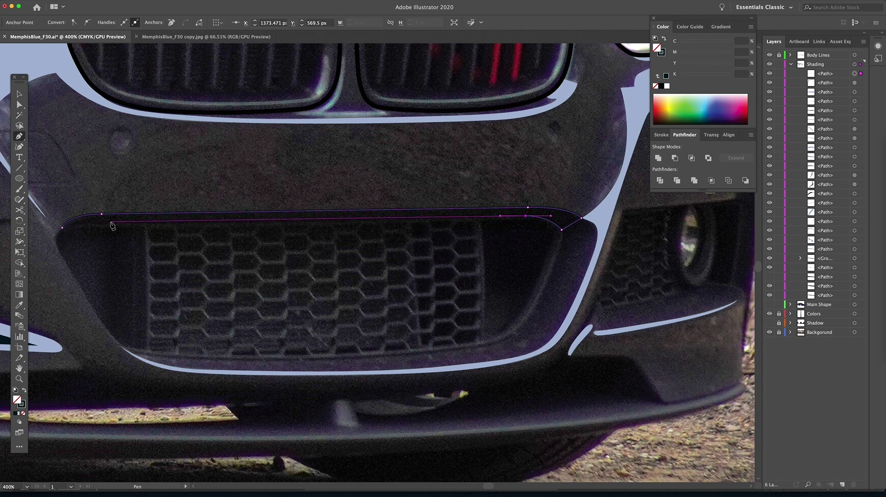
left_click(93, 222)
left_click_drag(63, 227, 44, 233)
left_click(24, 390)
Step: Start a new shading path for the lower grille surround, tracing its inner edge along the bottom of the mesh
scroll(287, 340, "down", 2)
scroll(287, 340, "right", 1)
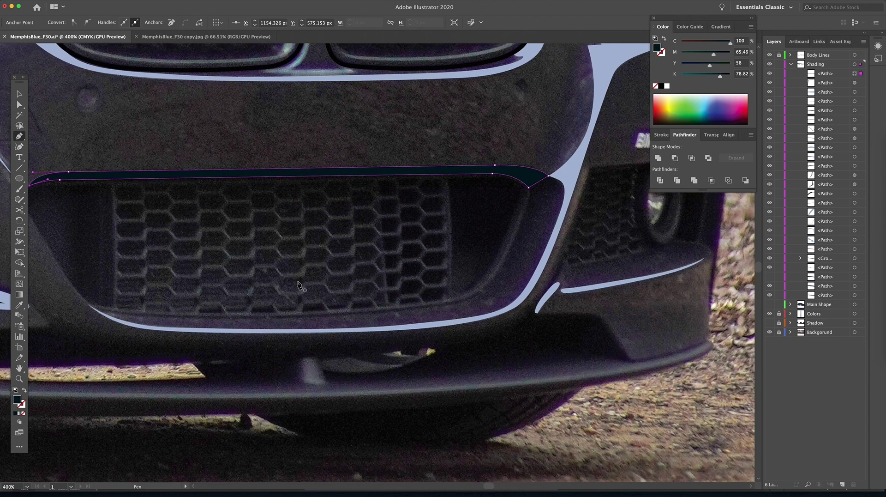
key("v")
key("p")
left_click(89, 305)
left_click(150, 316)
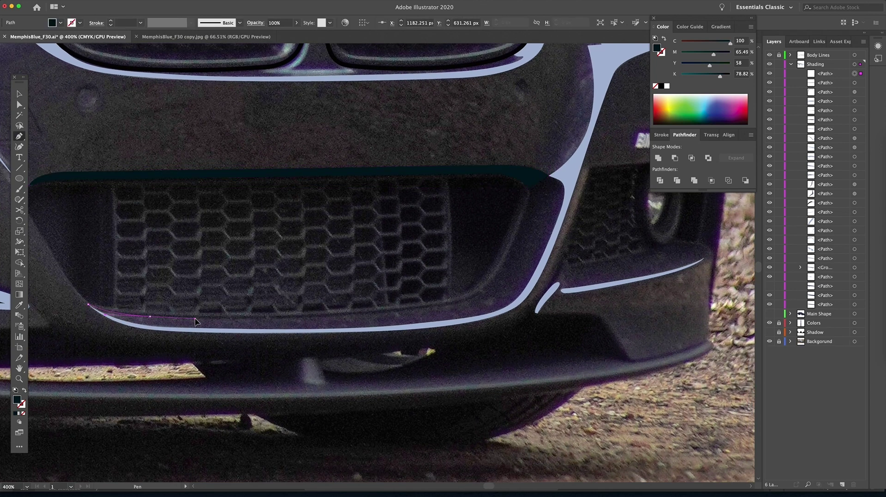
left_click(196, 318)
left_click_drag(340, 316, 351, 315)
left_click(412, 311)
left_click(444, 307)
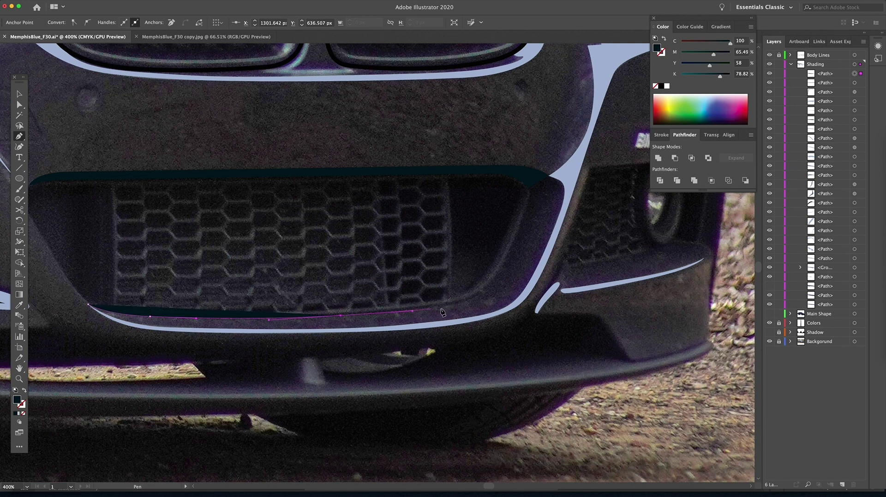
Step: Curve the surround's inner edge around the grille's far lower corner and up to the end of the dark strip
left_click_drag(470, 299, 496, 290)
left_click(514, 240)
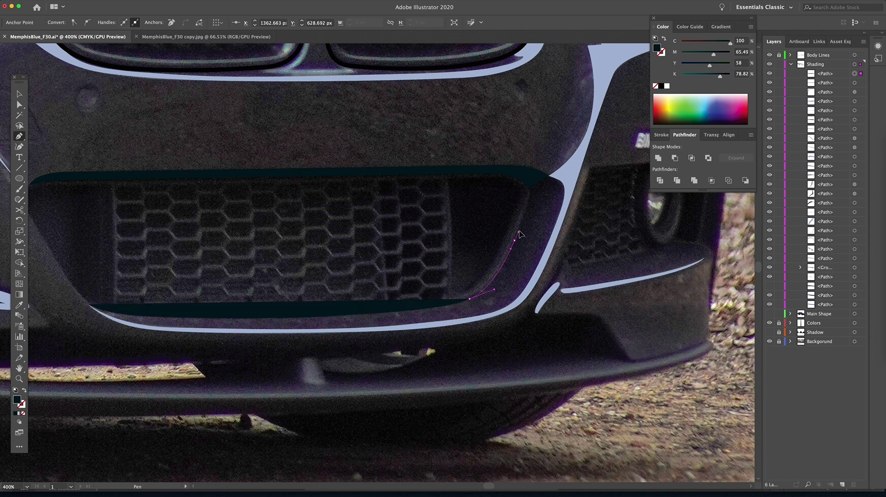
left_click(521, 224)
left_click(529, 199)
left_click(528, 187)
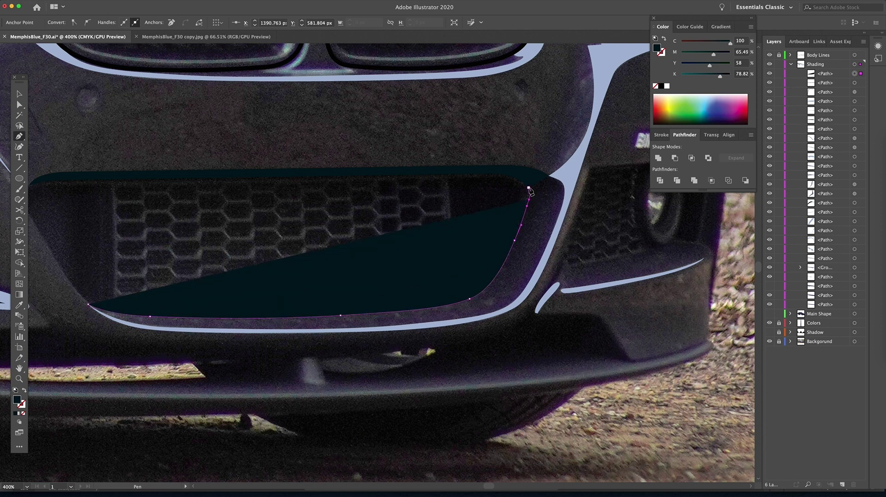
Step: Trace the surround's outer edge down and back along the light blue highlight, and close the path at its starting corner
left_click(550, 176)
left_click_drag(564, 185, 513, 304)
left_click_drag(458, 320, 400, 331)
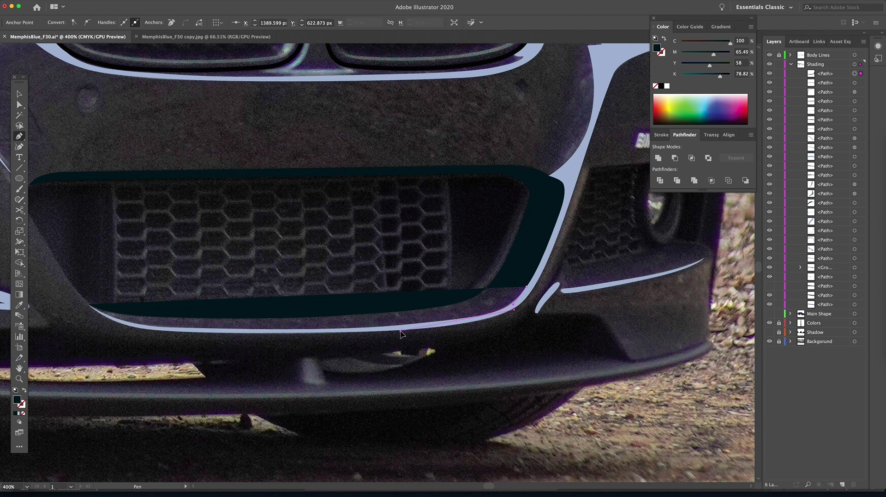
left_click(403, 331)
left_click(294, 330)
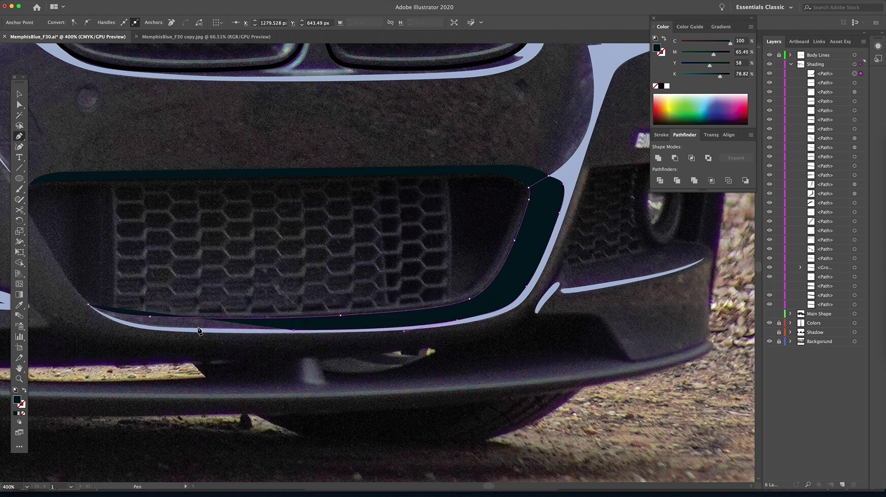
left_click(171, 328)
left_click_drag(165, 329, 140, 327)
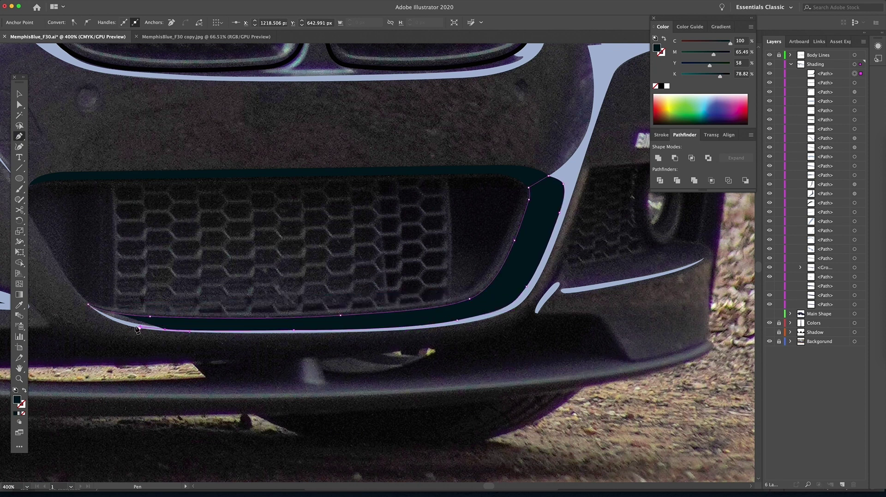
left_click(88, 304)
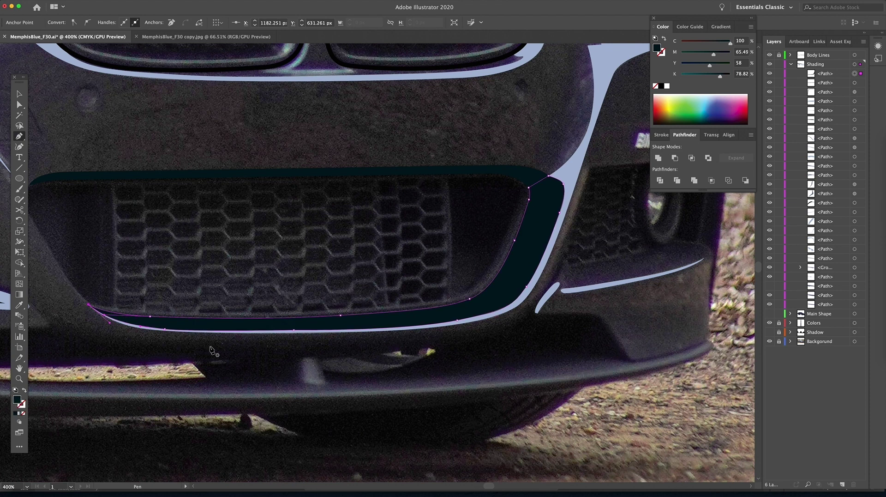
Step: Fill the grille surround and the strip above it with dark tones sampled from the photo
left_click(24, 390)
key("i")
left_click(521, 265)
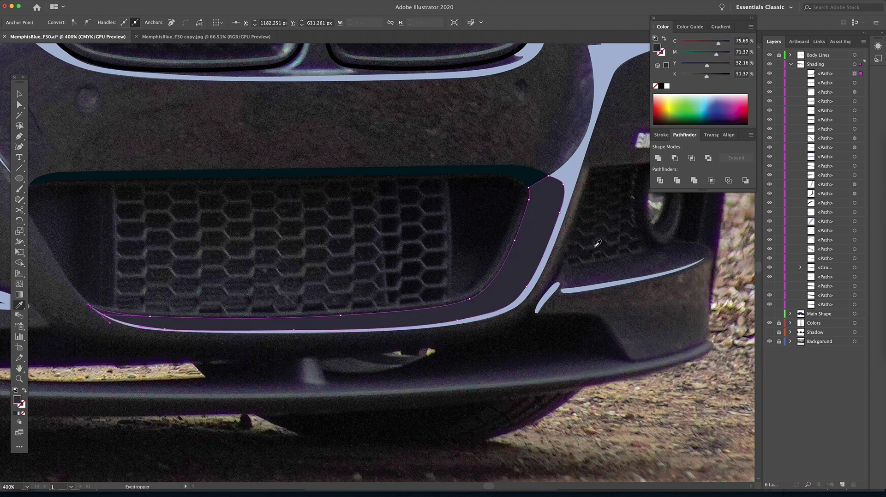
left_click(512, 173, "ctrl")
left_click(533, 213)
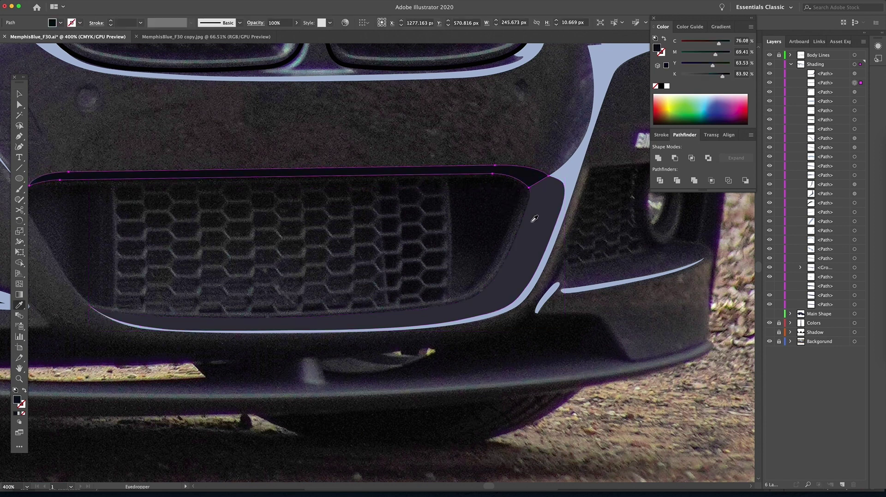
Step: Show the Main Shape layer, clear the selection and check the new shading against the whole car
key("z")
key("ctrl+0")
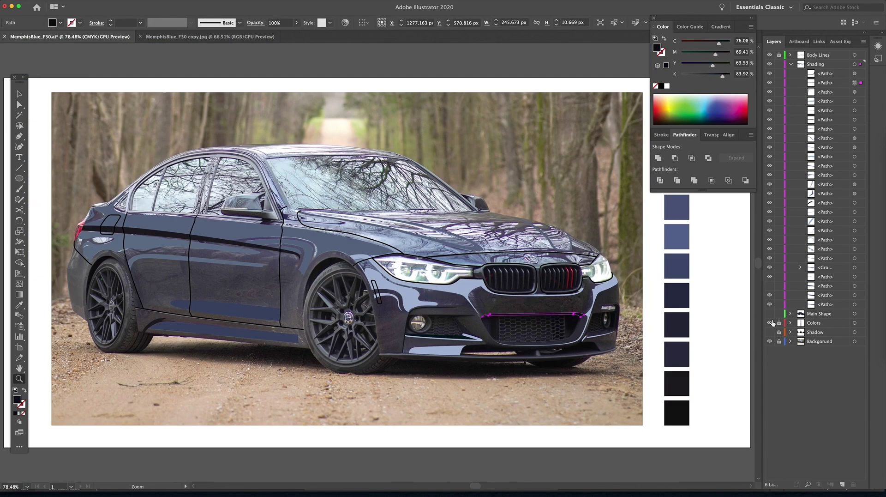
left_click(769, 314)
key("v")
left_click(640, 364)
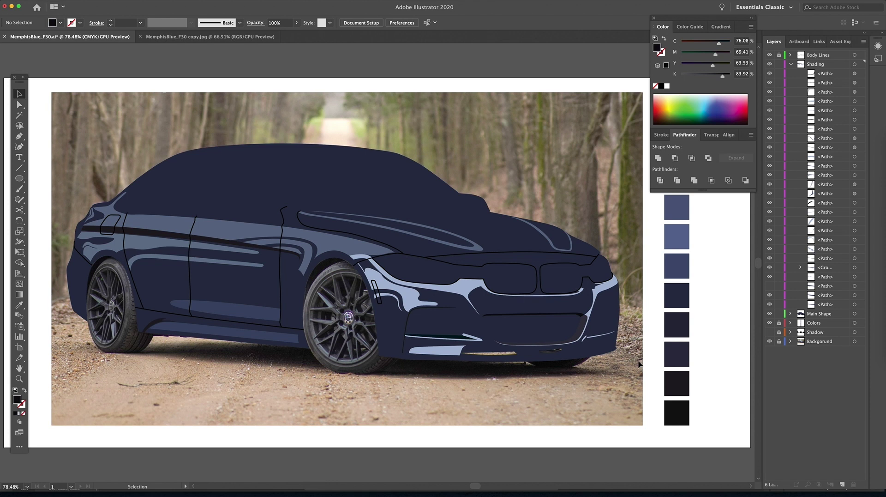
Step: Recolour the lower grille surround with a dark navy palette swatch and move its path lower in the Shading layer's stack
scroll(640, 364, "left", 1)
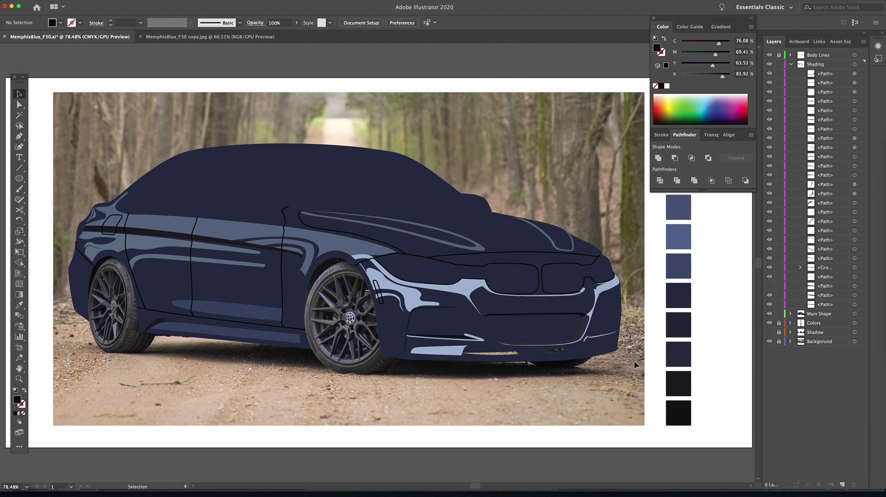
left_click(584, 336)
key("i")
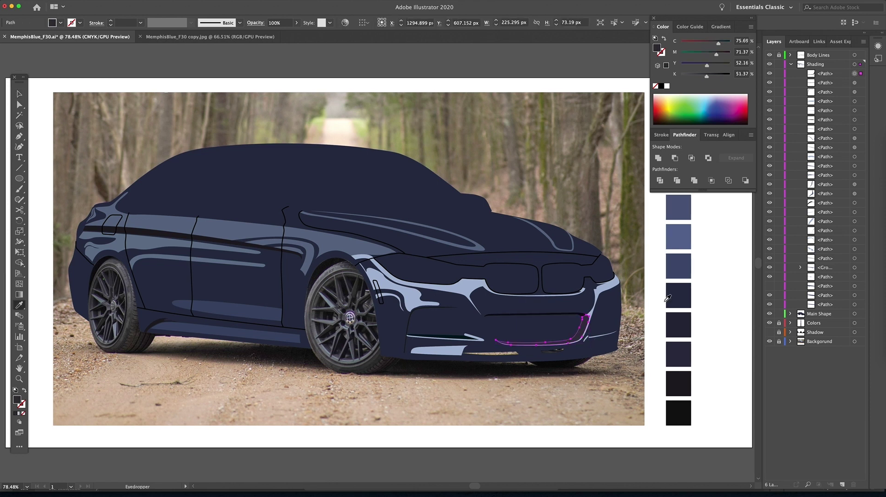
left_click(684, 267)
left_click(683, 323)
key("v")
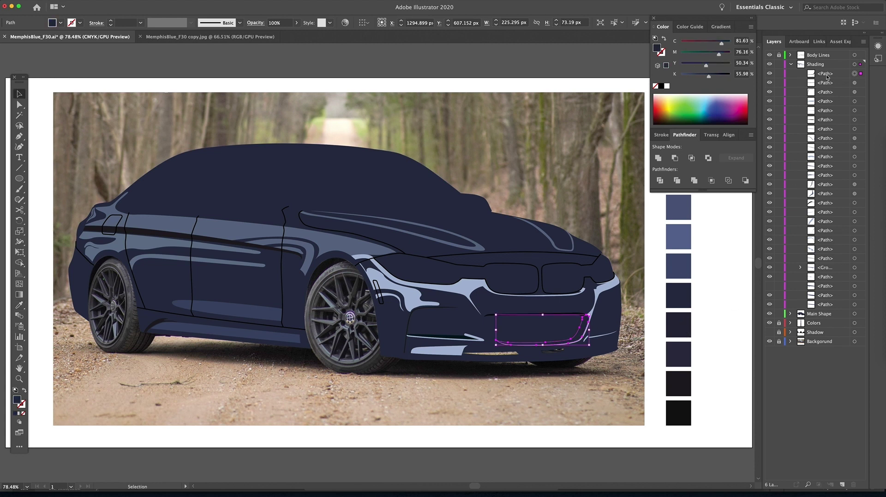
left_click_drag(827, 77, 818, 245)
left_click(714, 280)
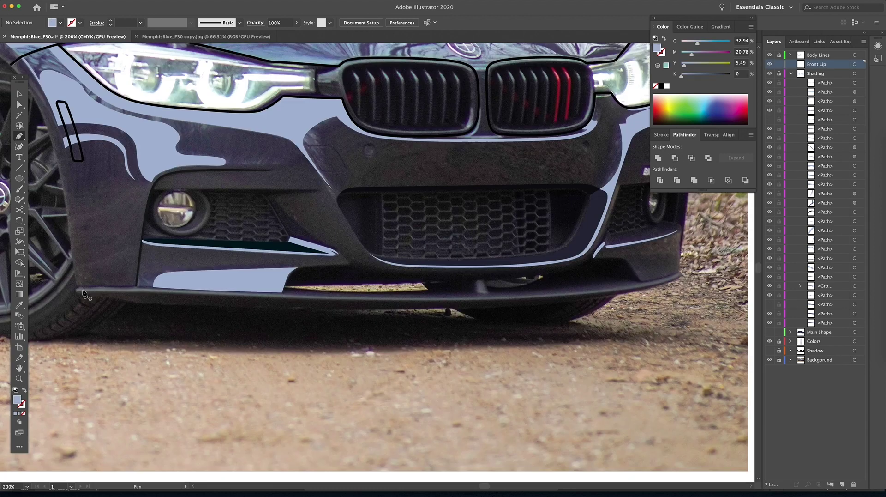
Step: In the Front Lip layer, trace the lip's underside from the front wheel around its far end as an unfilled outline
left_click(78, 291)
left_click(135, 301)
left_click(149, 304)
left_click_drag(432, 308, 602, 305)
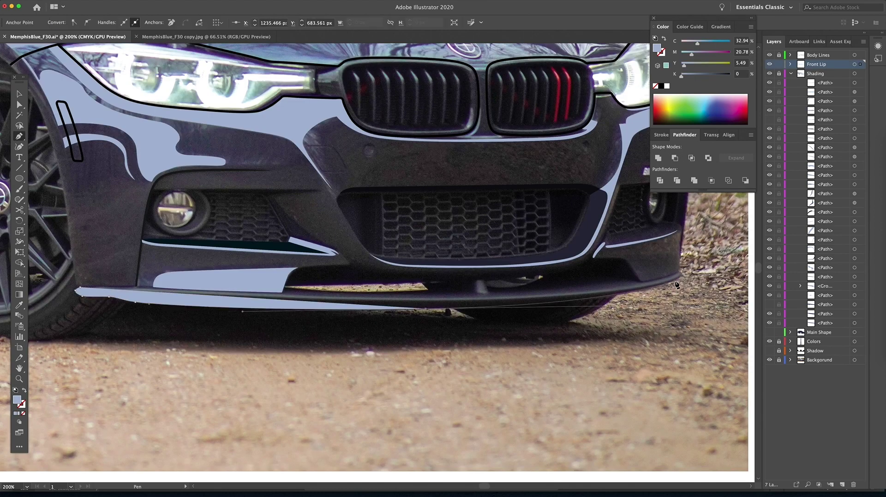
left_click(677, 279)
left_click_drag(679, 271, 673, 269)
key("shift+x")
Step: Trace the lip's upper edge back from the far end and around the small bracket below the grille
left_click(647, 281)
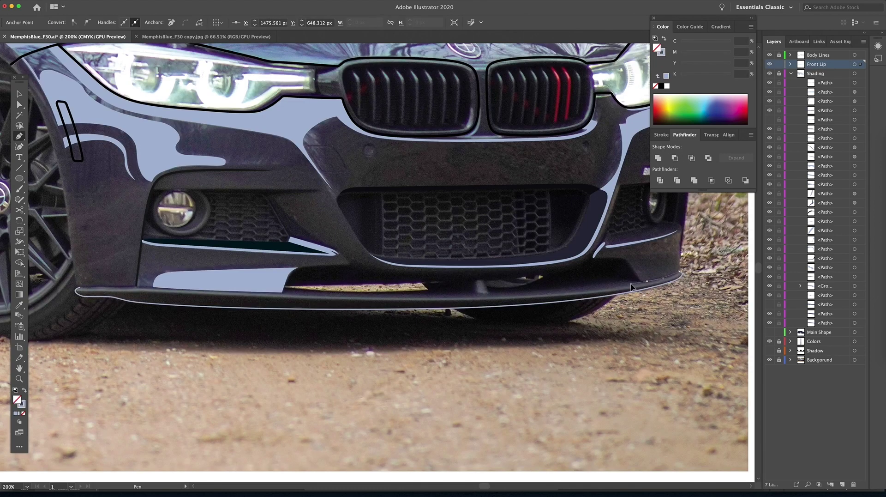
left_click(639, 281)
left_click(584, 277)
left_click(552, 277)
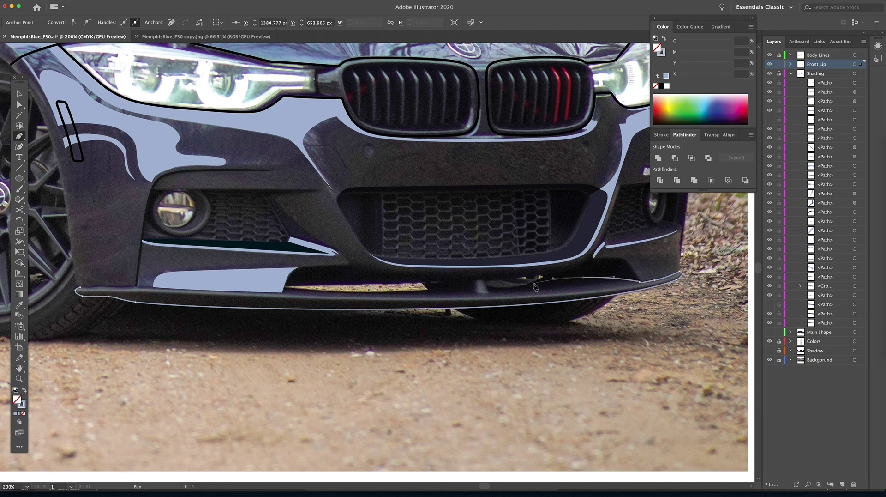
left_click(517, 288)
left_click(486, 287)
left_click(484, 280)
left_click(474, 280)
left_click(473, 288)
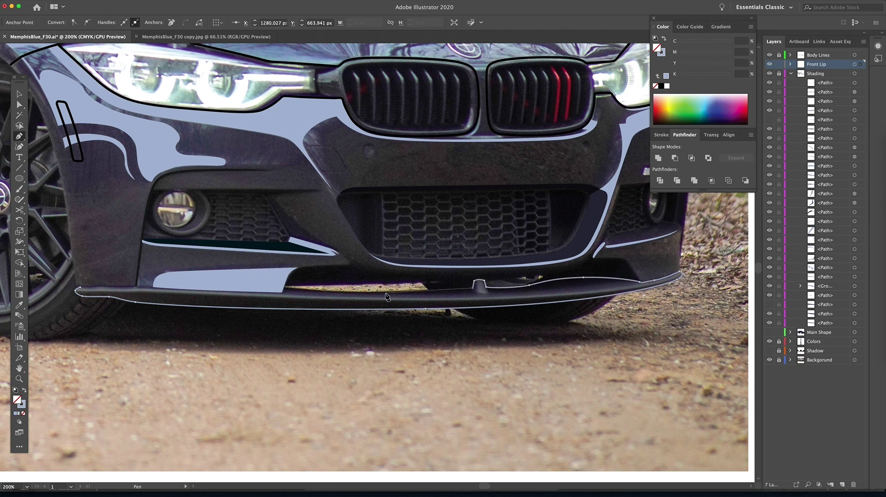
Step: Continue the lip's upper edge along the bumper opening to the front wheel and close the outline
left_click_drag(385, 292, 346, 292)
left_click_drag(285, 291, 287, 291)
left_click_drag(151, 287, 126, 285)
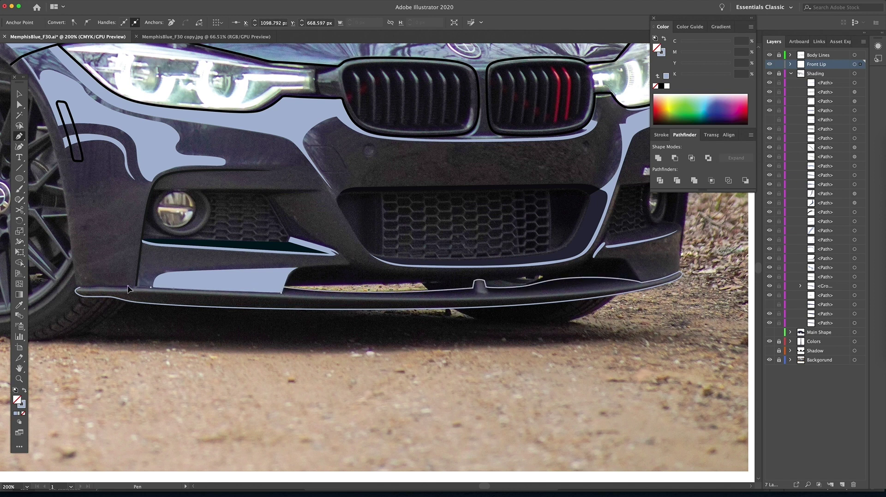
left_click(80, 287)
Step: Fill the front lip with a near-black tone sampled from the photo, and collapse and hide the Shading layer
key("i")
left_click(309, 308)
left_click(790, 73)
left_click(769, 73)
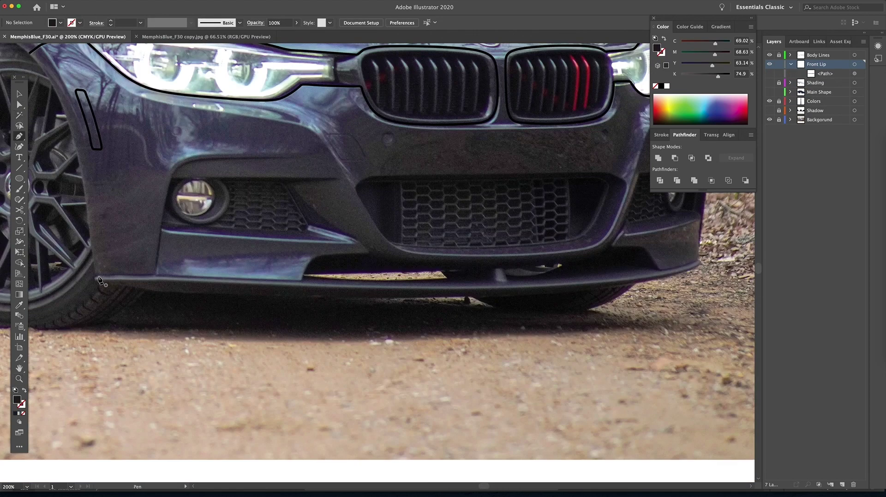
Step: Start a thin edge strip on the front lip, tracing its lower line from the wheel to the far corner
left_click(96, 279)
left_click(129, 279)
left_click_drag(180, 280, 207, 283)
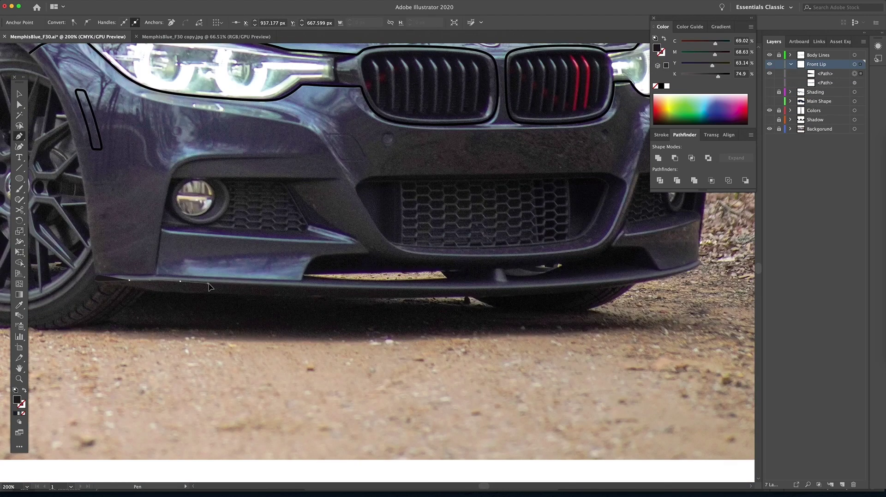
left_click_drag(363, 288, 447, 290)
left_click_drag(575, 285, 661, 281)
left_click(697, 266)
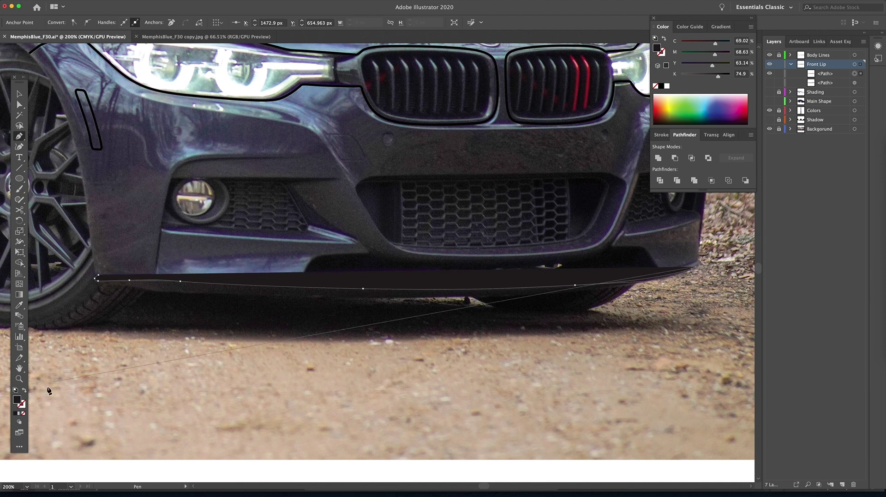
Step: Switch the edge strip to an unfilled outline and trace its upper line from the far corner back beneath the grille
left_click(24, 390)
key("super+equal")
key("super+equal")
mouse_move(135, 295)
left_mouse_down()
mouse_move(306, 376)
mouse_move(311, 388)
left_mouse_up()
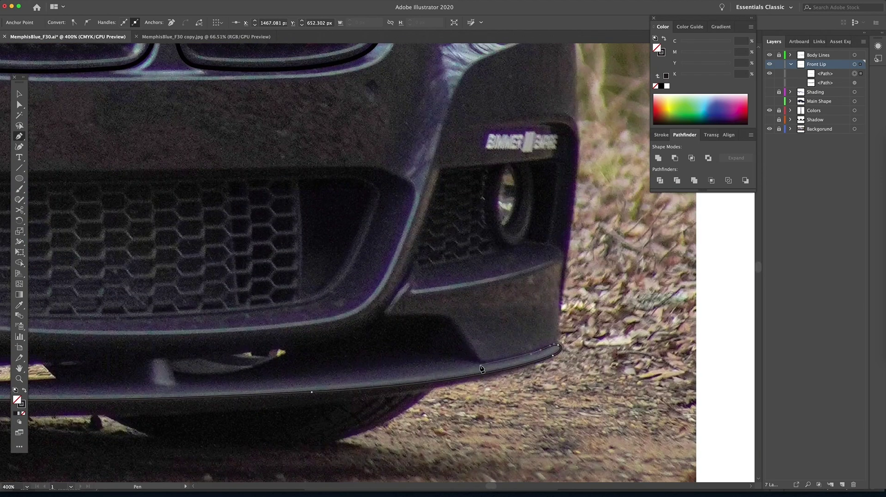
scroll(436, 362, "left", 5)
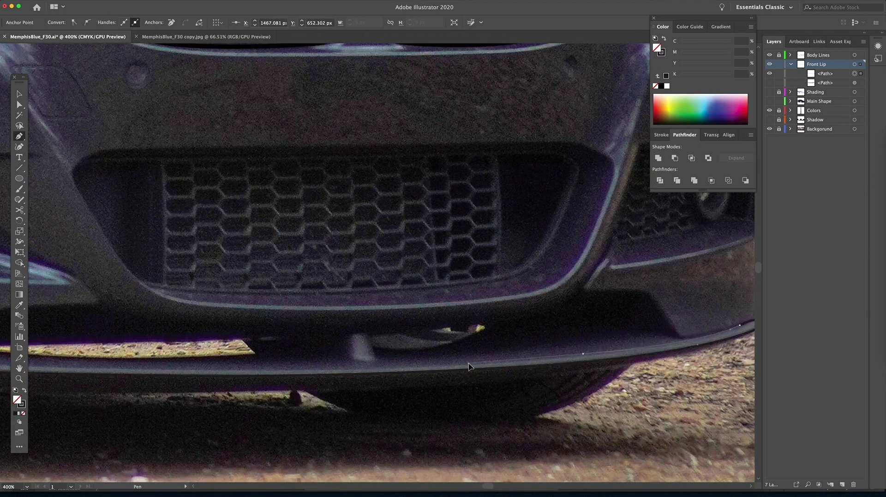
left_click_drag(318, 368, 233, 287)
left_click_drag(224, 290, 535, 341)
Step: Undo the last point, finish the strip's upper line to the wheel, close the path and fill it with a sampled grey
key("super+minus")
key("super+minus")
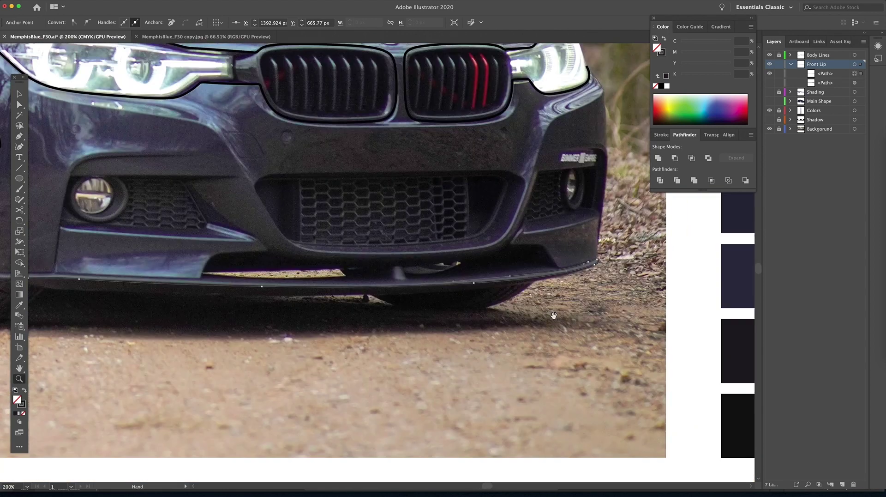
key("super+z")
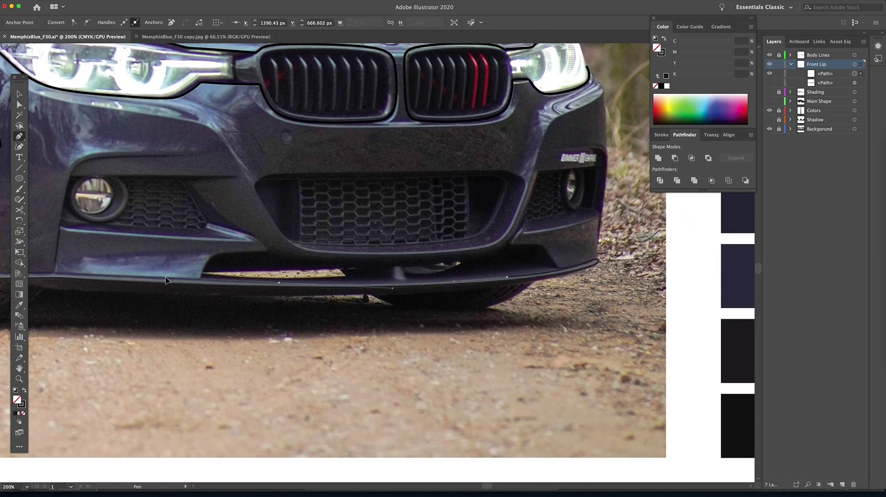
scroll(166, 283, "left", 5)
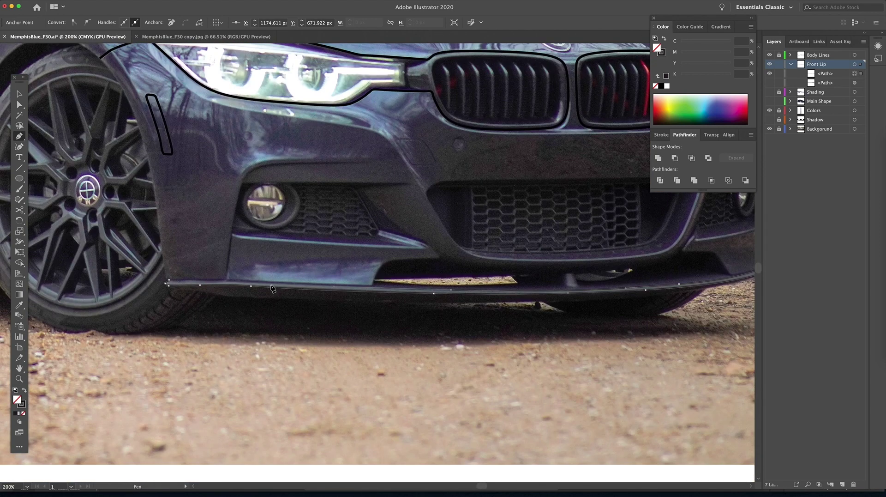
left_click(170, 281)
key("i")
left_click(609, 312)
Step: Start another grey lip shape at the far corner, tracing its upper edge just above the strip to beneath the grille
left_click_drag(610, 312, 426, 354)
key("z")
left_click(521, 281)
key("p")
left_click(619, 325)
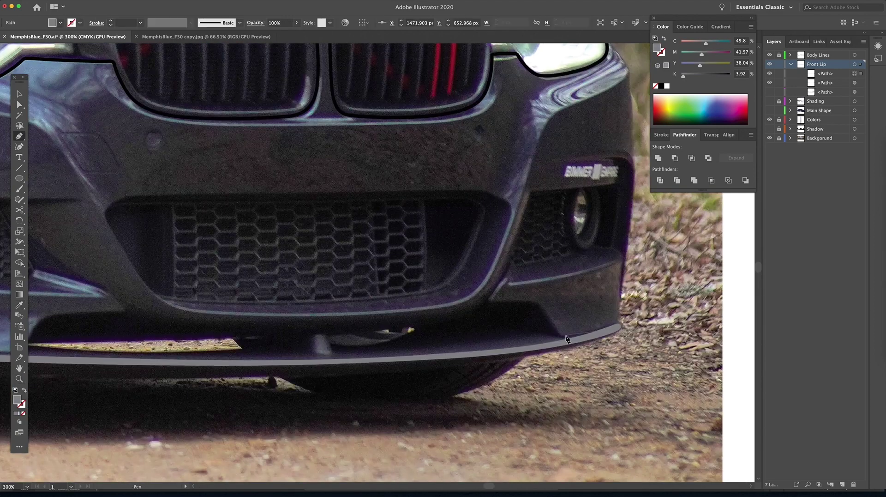
left_click_drag(566, 336, 513, 330)
left_click_drag(333, 352, 208, 354)
Step: Extend the new lip shape to the wheel, close it back at the far corner and move it below the edge strip's path
left_click_drag(207, 354, 441, 399)
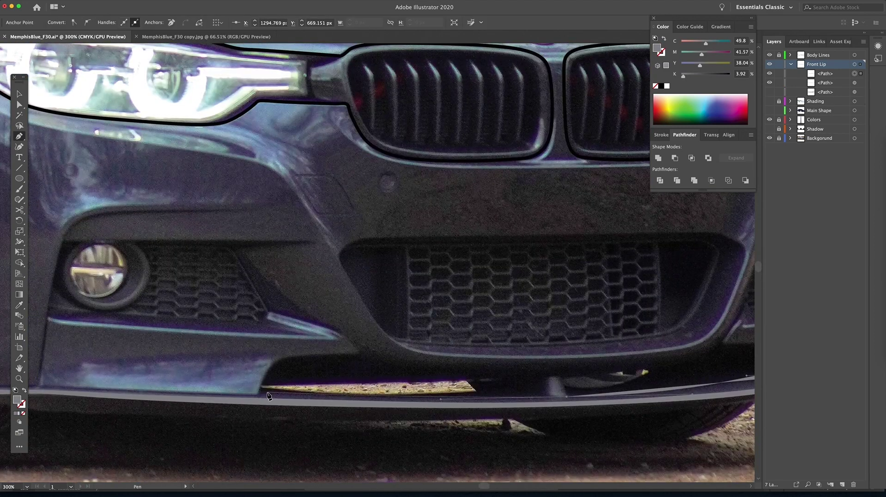
scroll(269, 396, "left", 10)
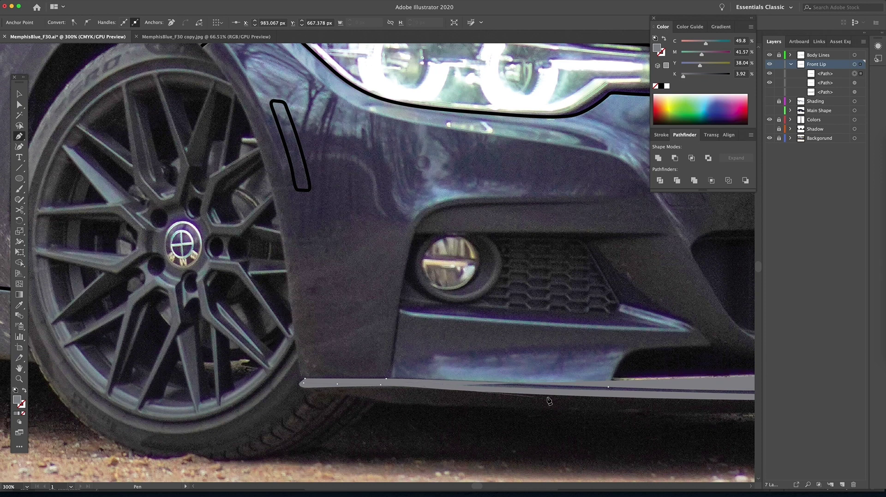
scroll(549, 400, "right", 10)
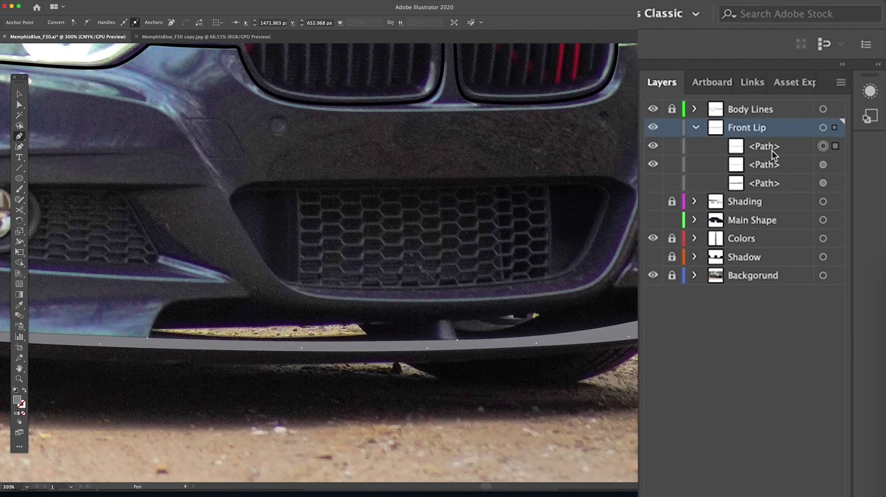
left_click_drag(765, 148, 761, 172)
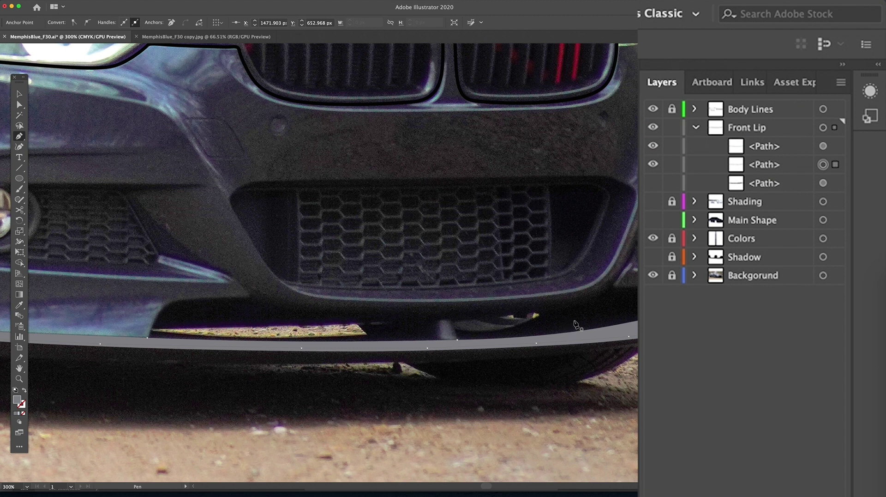
Step: Fill the new lip shape with a dark purple-grey sampled from the photo and show the hidden lowest path in the Front Lip layer
left_click(24, 391)
key("i")
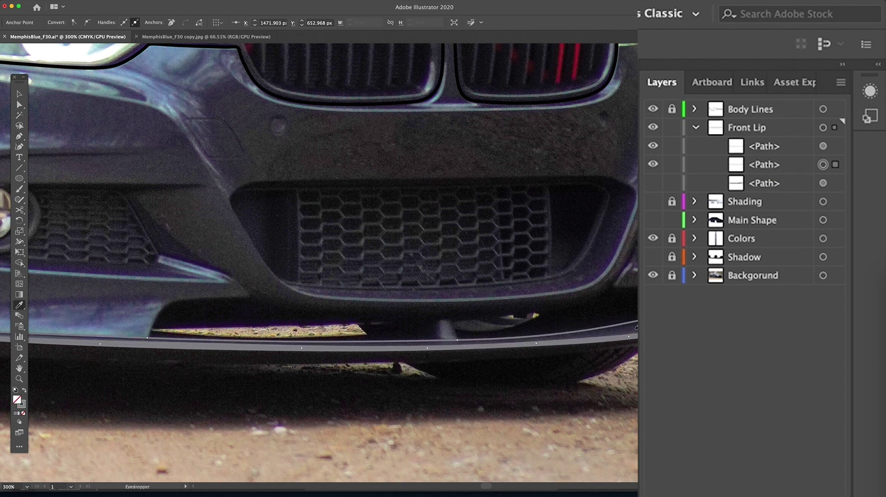
left_click(634, 327)
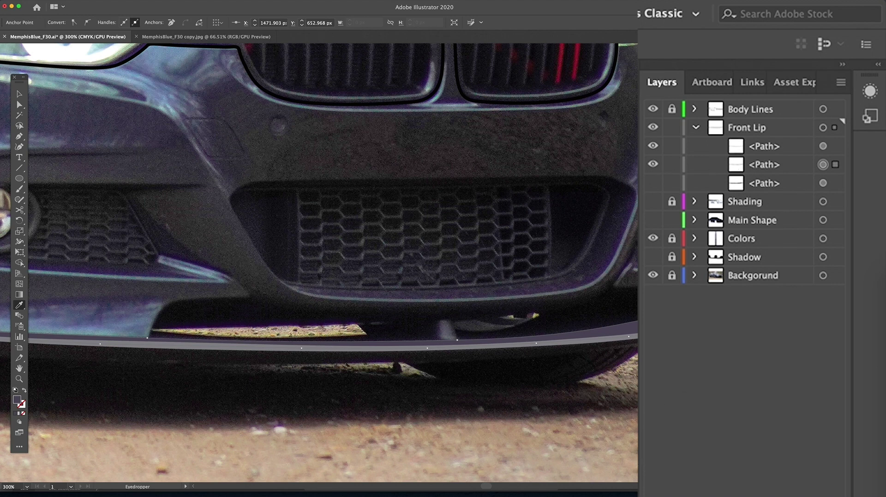
left_click(653, 183)
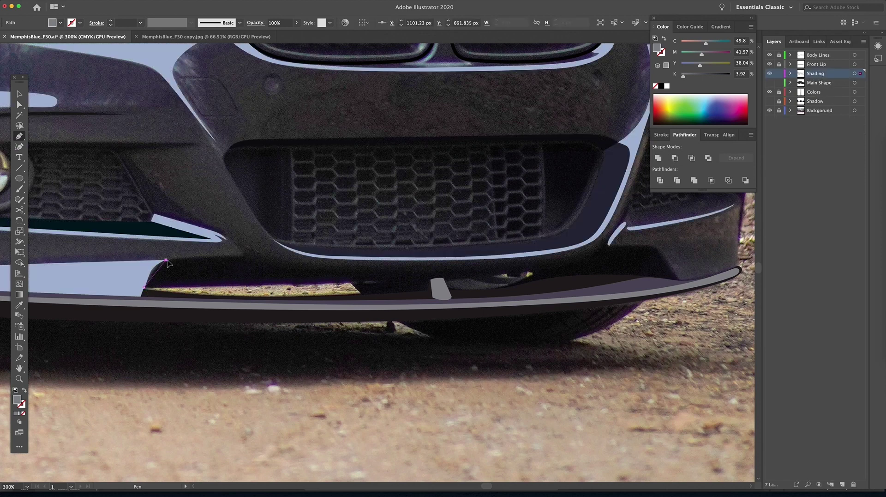
Step: Trace the upper edge of a shading shape along the underside of the bumper, from the light blue corner reflection to the far side
left_click(243, 255)
left_click(241, 249)
left_click_drag(300, 266, 351, 266)
left_click_drag(589, 251, 599, 246)
left_click(603, 245)
left_click(643, 245)
left_click_drag(660, 251, 666, 258)
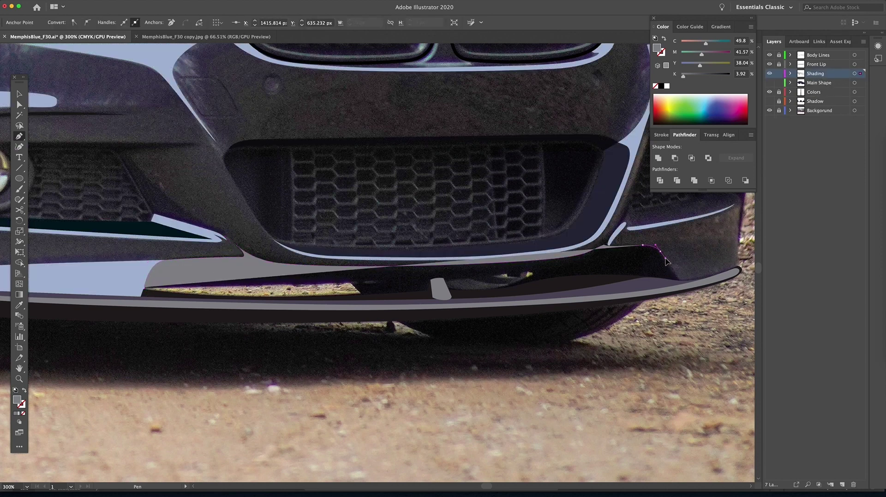
Step: Switch the under-bumper shape to an outline, trace its lower edge back around the light gap and fill it with a sampled near-black
left_click(679, 280)
key("shift+x")
mouse_move(564, 283)
left_mouse_down()
mouse_move(529, 286)
mouse_move(533, 271)
mouse_move(504, 272)
left_mouse_up()
left_click(480, 290)
left_click_drag(439, 279, 415, 280)
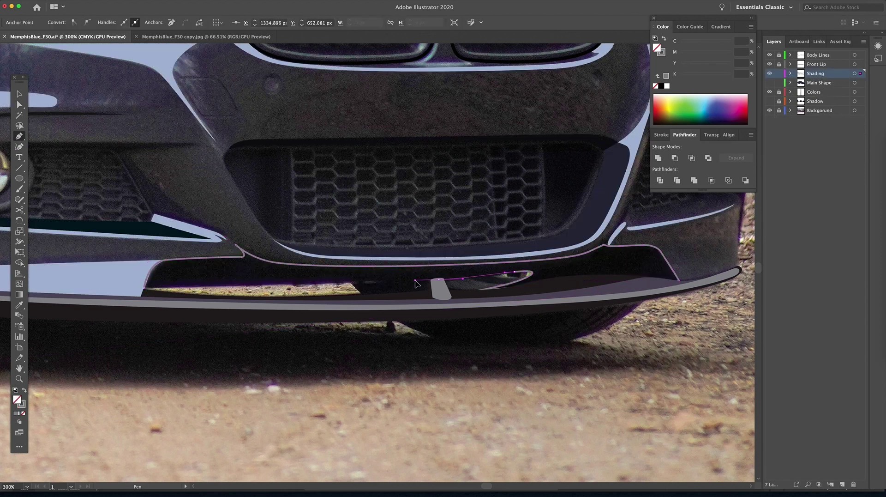
key("i")
left_click(213, 273)
Step: Show the main shape without the reference photo and recolour the lower door reflection with the blue-grey of the upper body reflection
left_click(770, 84)
left_click(769, 110)
key("super+0")
left_click(608, 112, "super")
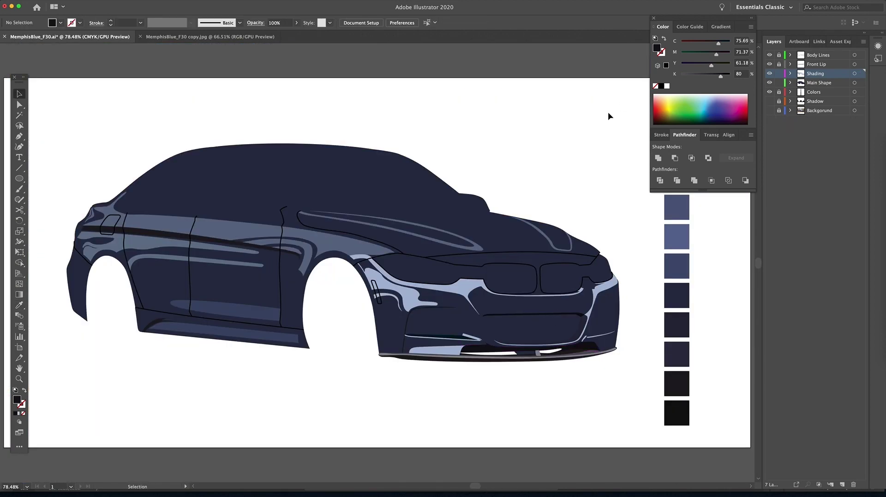
left_click(231, 311, "super")
left_click(254, 228)
key("v")
key("super+shift+a")
Step: Compare the artwork with the reference photo by toggling the main shape, shading, colour and photo layers
left_click(769, 83)
left_click(769, 110)
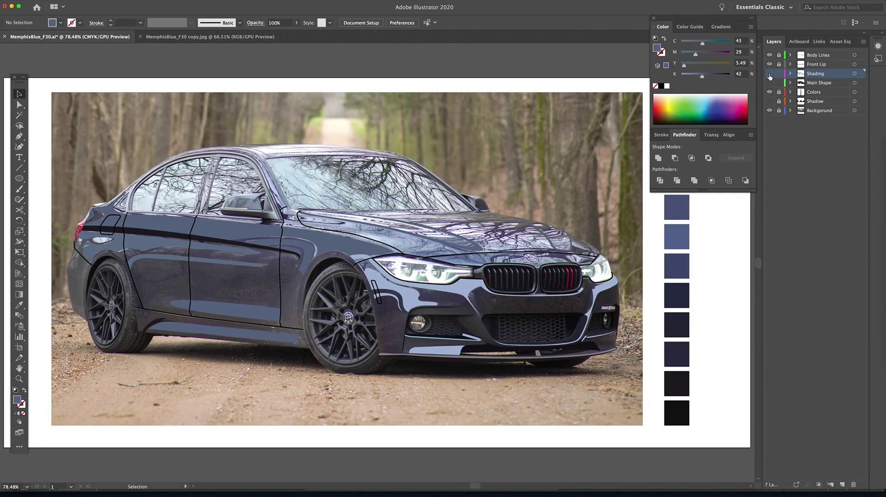
left_click(770, 73)
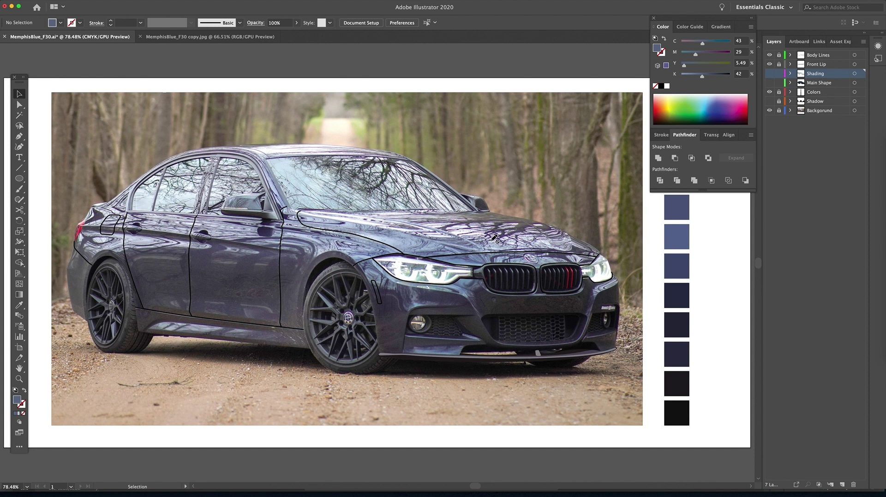
left_click(769, 73)
left_click(769, 92)
left_click(769, 110)
left_click(770, 83)
left_click(770, 83)
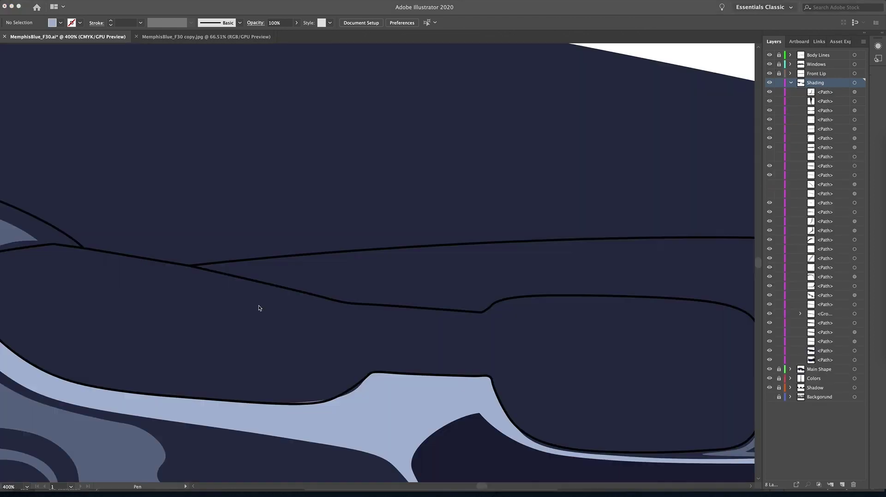
Step: Start a light blue hood reflection at the near hood corner and trace it along the headlight's upper edge to the grille
key("Tab")
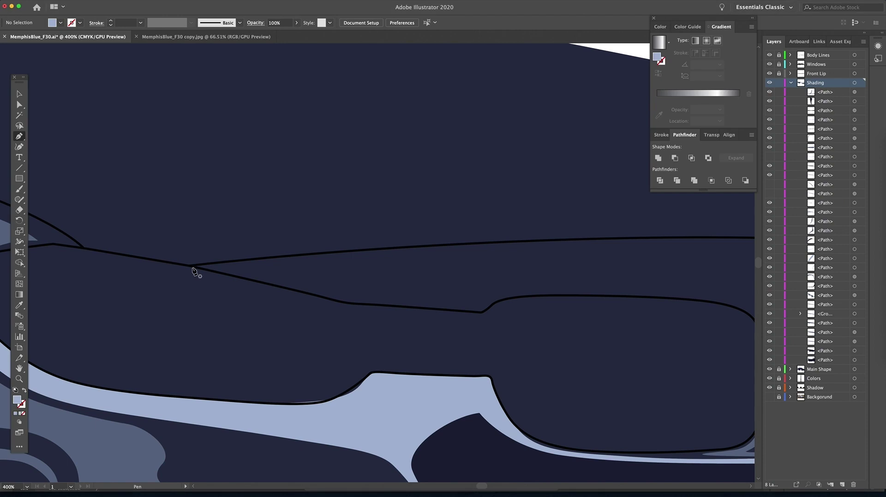
left_click(82, 248)
left_click_drag(303, 292, 372, 312)
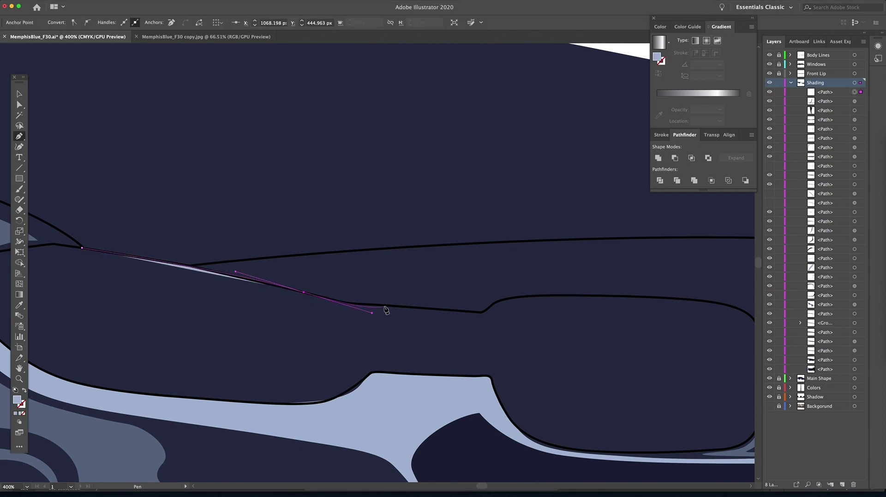
key("ctrl+z")
left_click_drag(207, 269, 357, 304)
left_click_drag(474, 311, 492, 305)
scroll(494, 305, "right", 5)
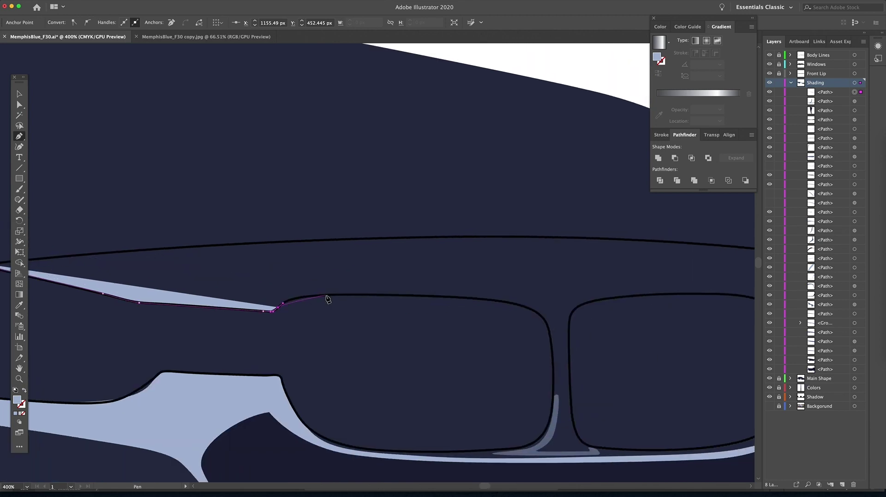
Step: Continue the hood reflection over the near kidney grille and across the divider to the start of the far kidney
left_click_drag(326, 294, 359, 294)
left_click_drag(488, 299, 550, 331)
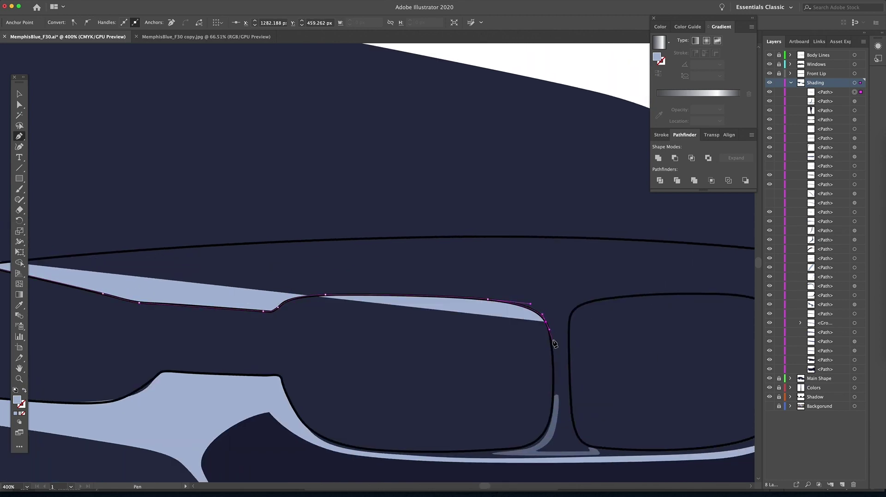
left_click(569, 322)
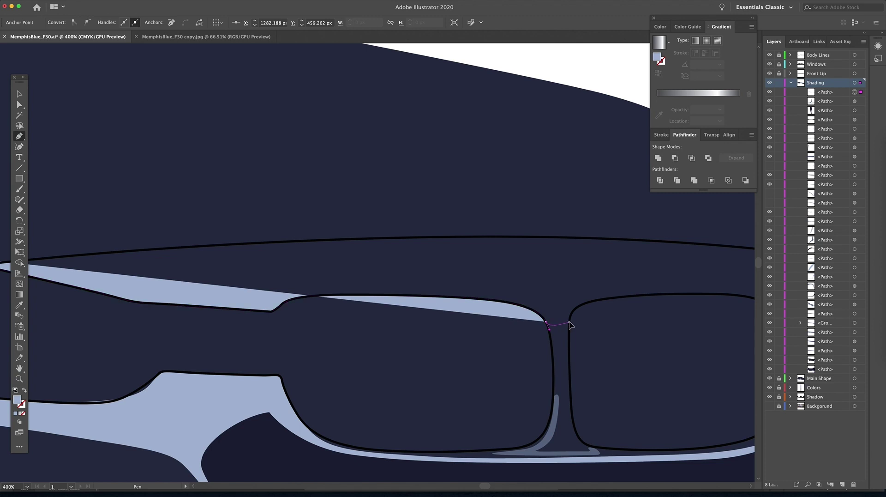
left_click(587, 304)
scroll(462, 312, "right", 10)
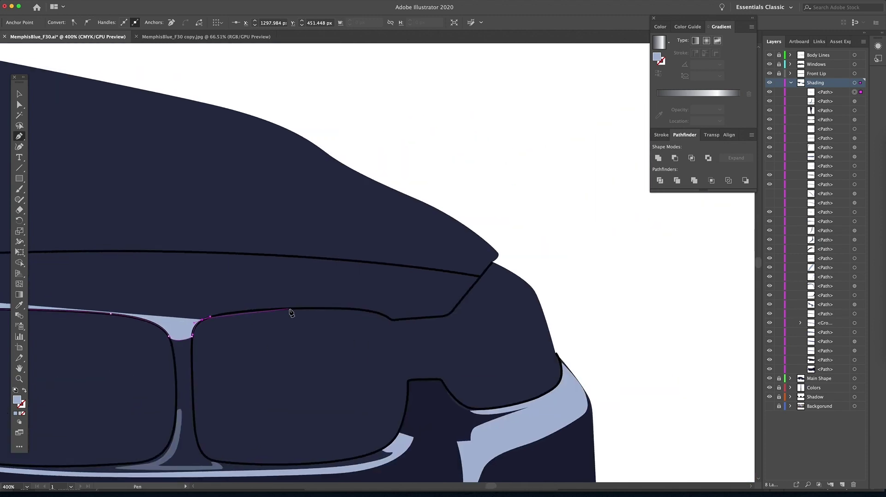
Step: Trace the hood reflection over the far kidney grille and along the far headlight up to the hood seam
left_click(289, 308)
left_click(346, 308)
left_click_drag(379, 313, 391, 319)
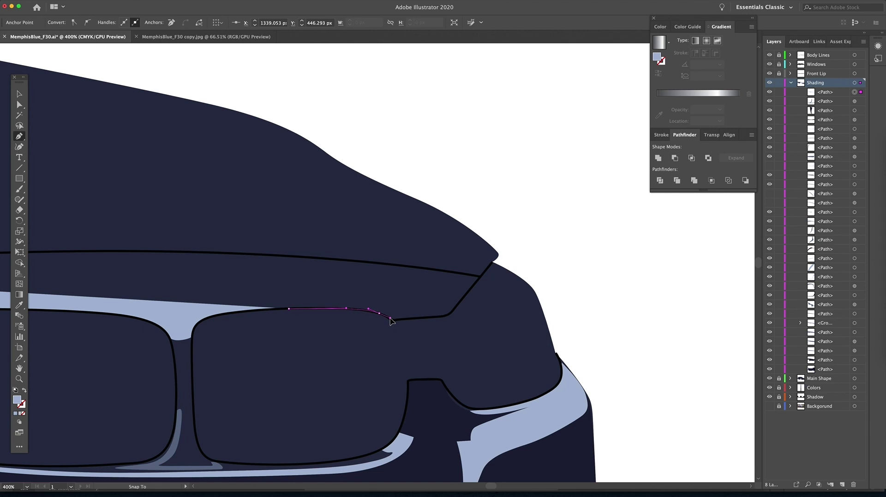
left_click(395, 320)
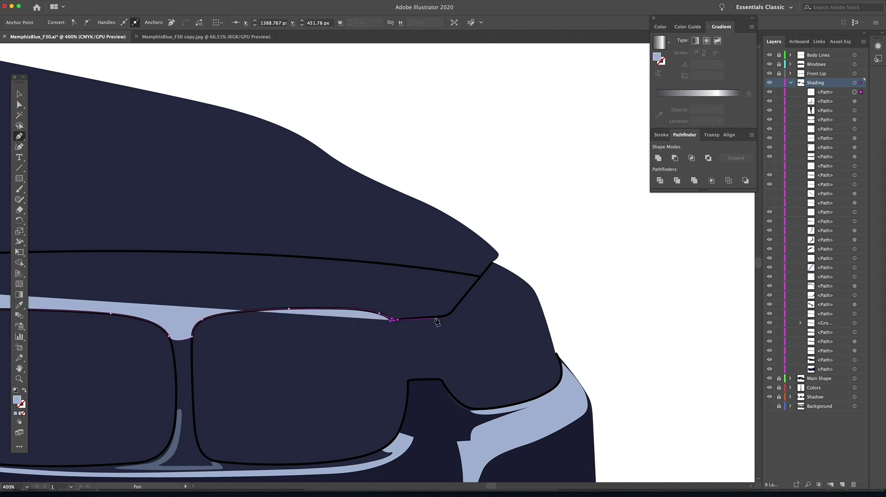
left_click_drag(437, 316, 449, 319)
left_click(455, 308)
left_click(482, 278)
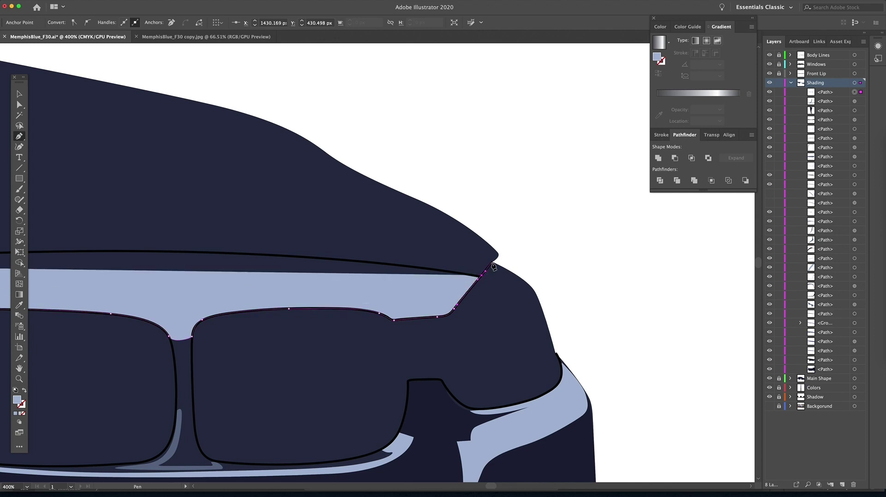
Step: Carry the reflection around the hood's far tip and back along the hood's outer contour to the base of the far mirror
left_click(492, 262)
scroll(493, 263, "left", 2)
left_click_drag(524, 266, 614, 300)
left_click_drag(577, 271, 542, 257)
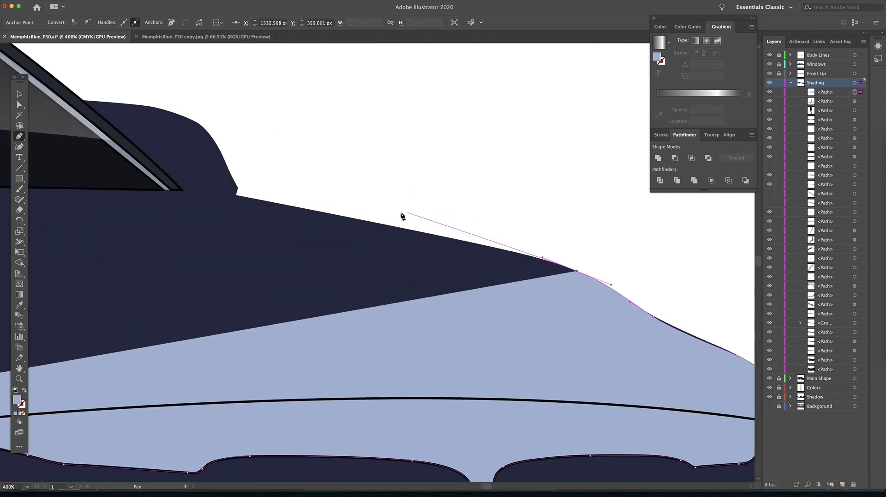
left_click_drag(418, 231, 325, 212)
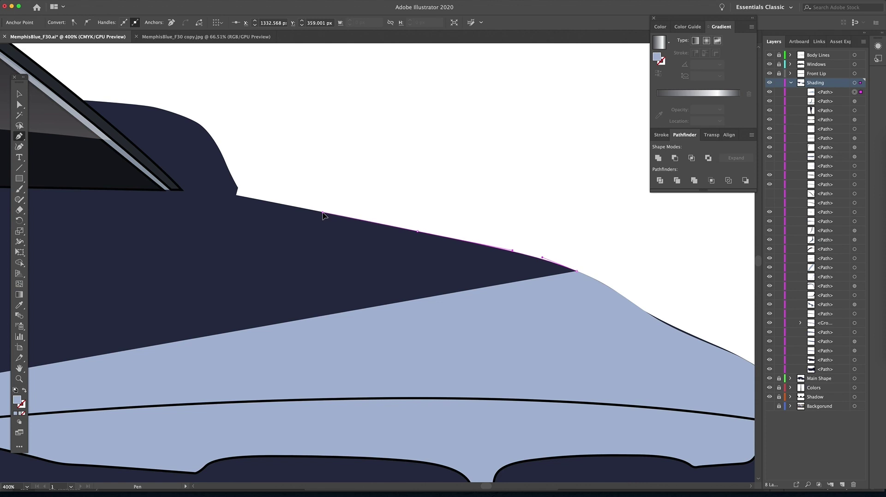
left_click(418, 230)
left_click(240, 197)
Step: Show the reference photo, hide the main shape and switch the hood reflection to an unfilled outline
left_click(770, 405)
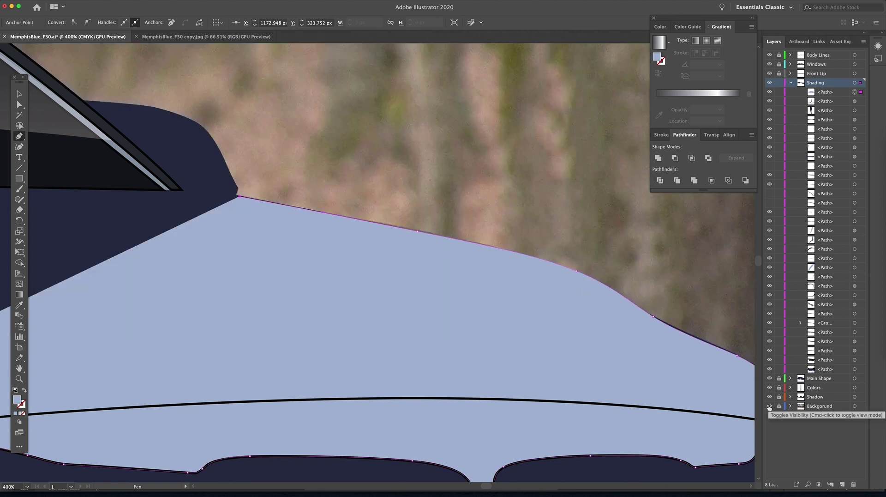
left_click(769, 378)
left_click(23, 391)
key("z")
left_click(360, 198, "alt")
left_click(360, 199, "alt")
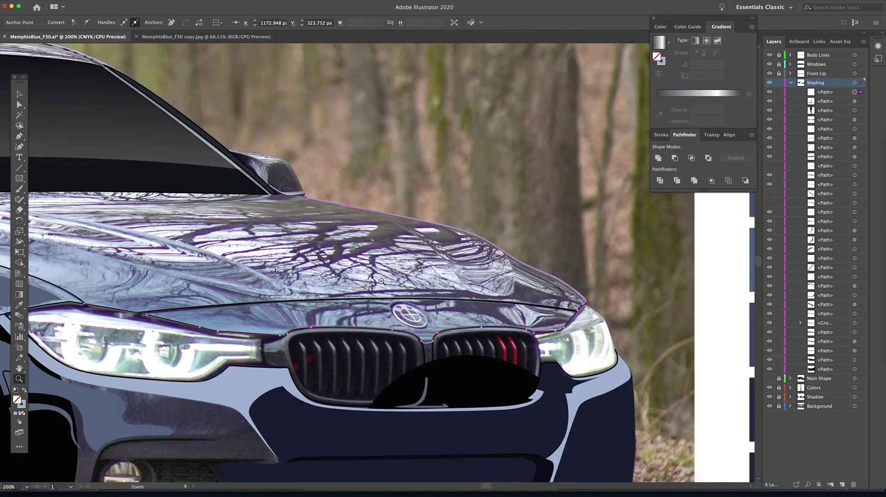
mouse_move(332, 228)
left_mouse_down()
mouse_move(403, 273)
mouse_move(362, 285)
left_mouse_up()
left_click(356, 242, "alt")
key("p")
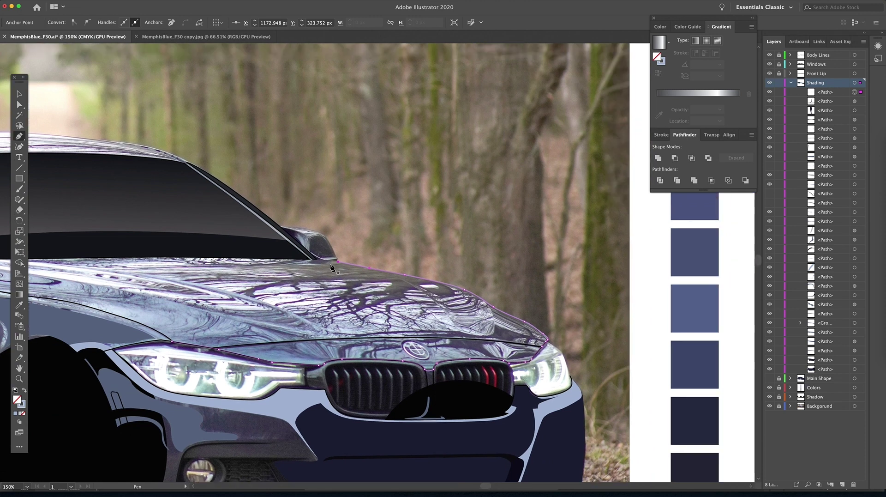
Step: Trace the inner edge of the hood reflection around the dark areas on the hood's far side and towards its middle
left_click(457, 290)
left_click_drag(454, 307, 444, 303)
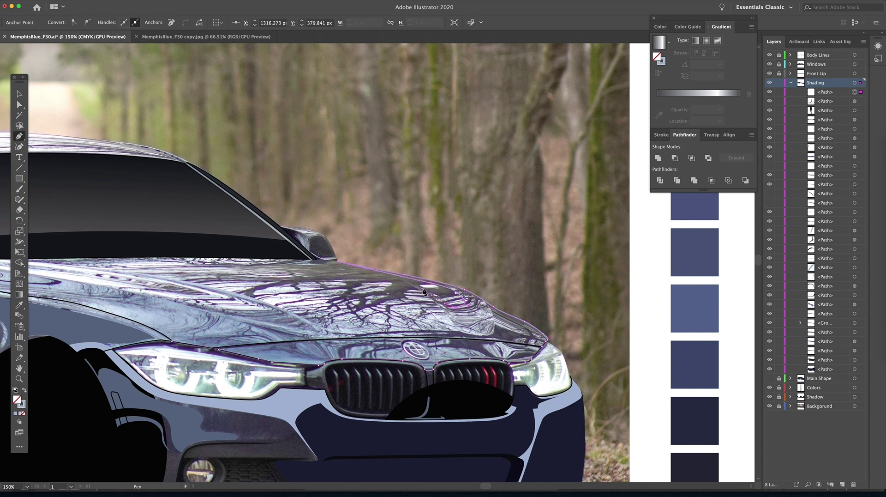
left_click(384, 275)
left_click(423, 294)
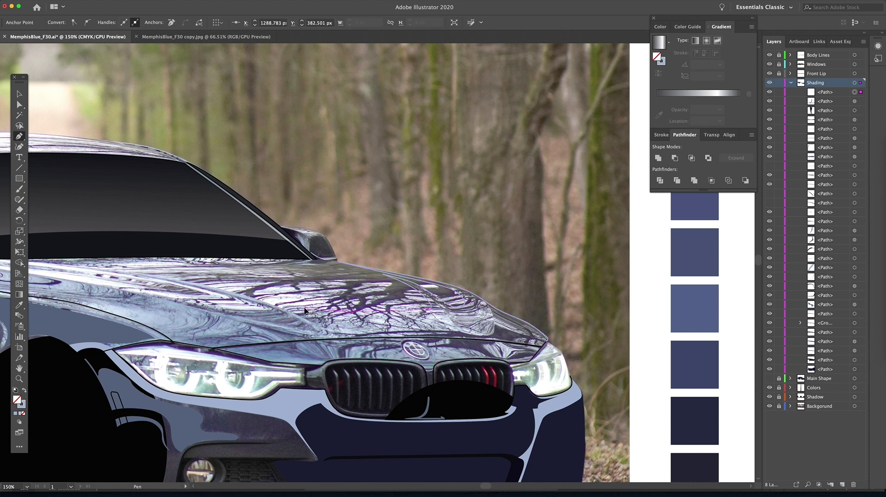
left_click(276, 302)
Step: Extend the inner edge along the light streaks towards the windscreen and back to the hood's near rear corner
left_click_drag(179, 274, 299, 287)
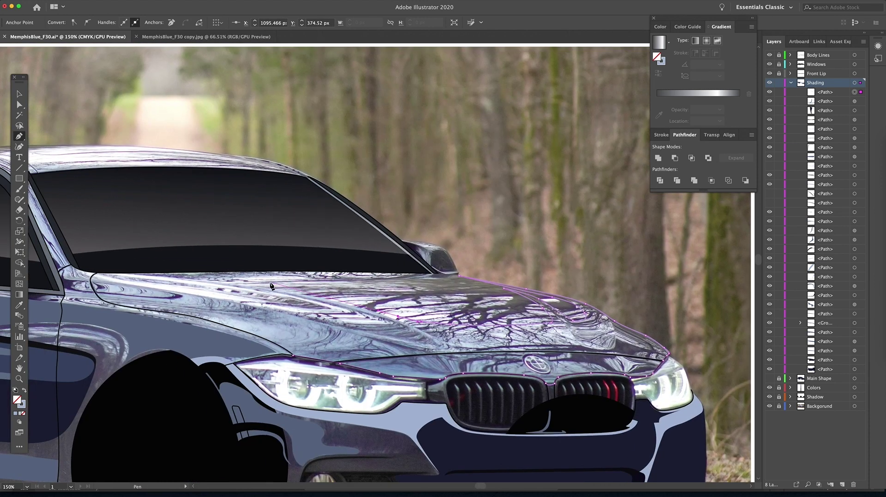
left_click_drag(223, 280, 141, 268)
left_click(141, 269)
left_click(451, 343)
left_click_drag(303, 312, 282, 306)
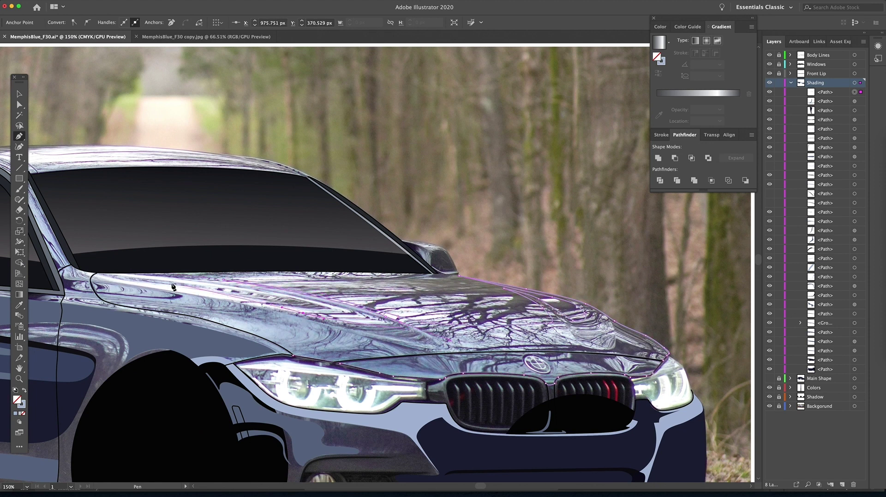
left_click(100, 277)
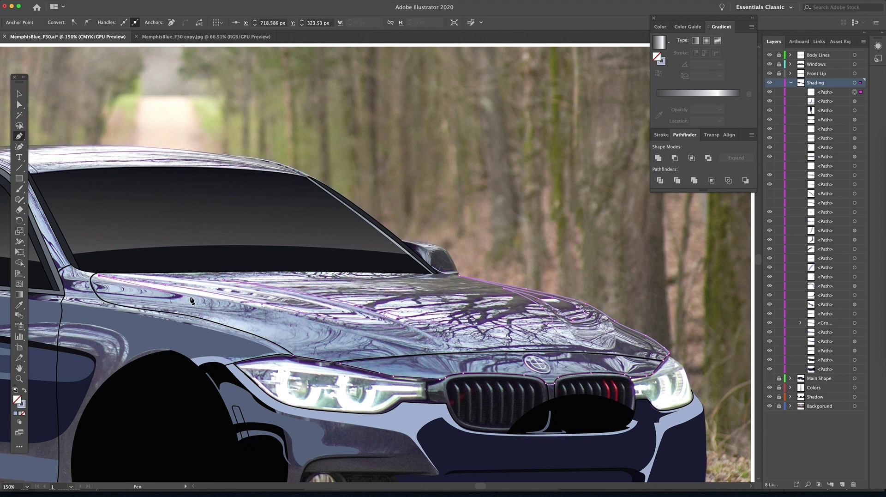
Step: Trace the last streak along the hood's near side down to the headlight and restore the shape's light blue fill
left_click_drag(297, 316, 348, 336)
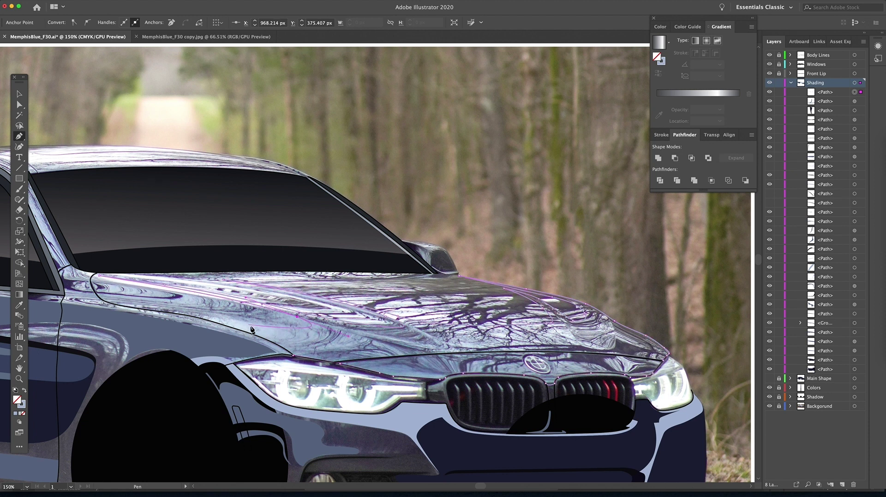
left_click_drag(253, 327, 227, 321)
left_click(206, 316)
left_click(280, 346)
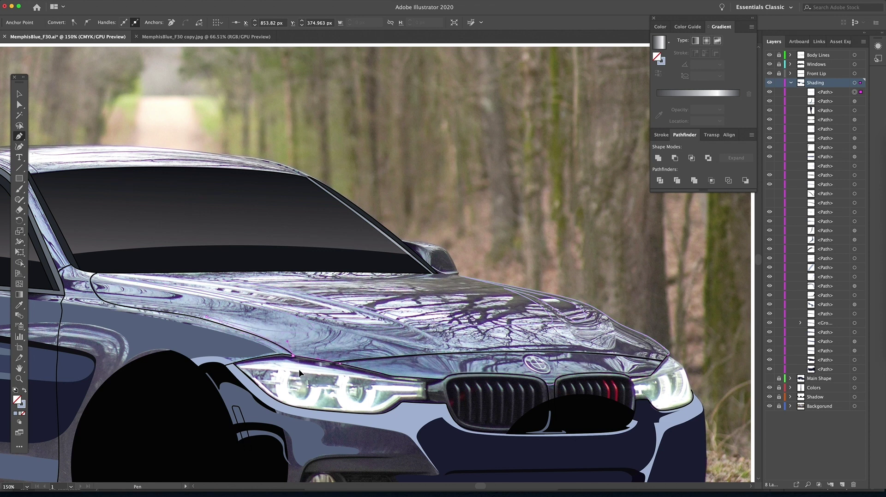
left_click(24, 391)
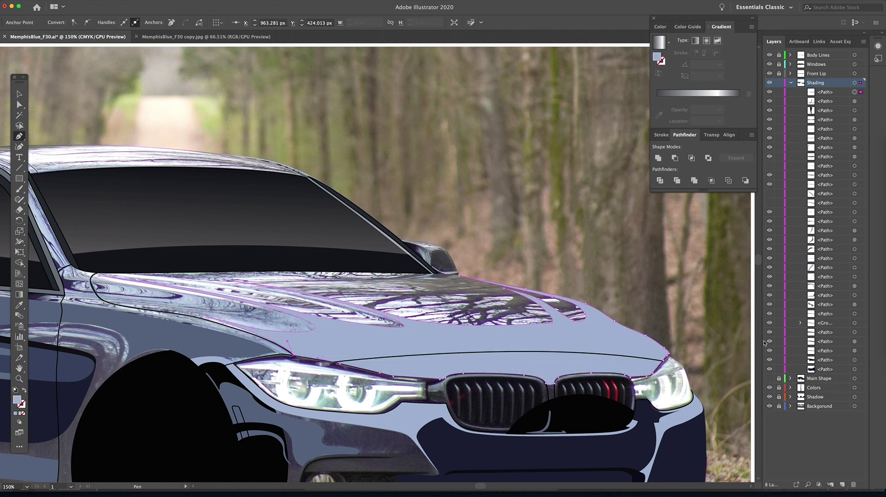
Step: Show the main shape, hide the reference photo and review the finished hood reflection on the whole car
left_click(769, 379)
left_click(770, 406)
key("z")
left_click(501, 323, "alt")
key("v")
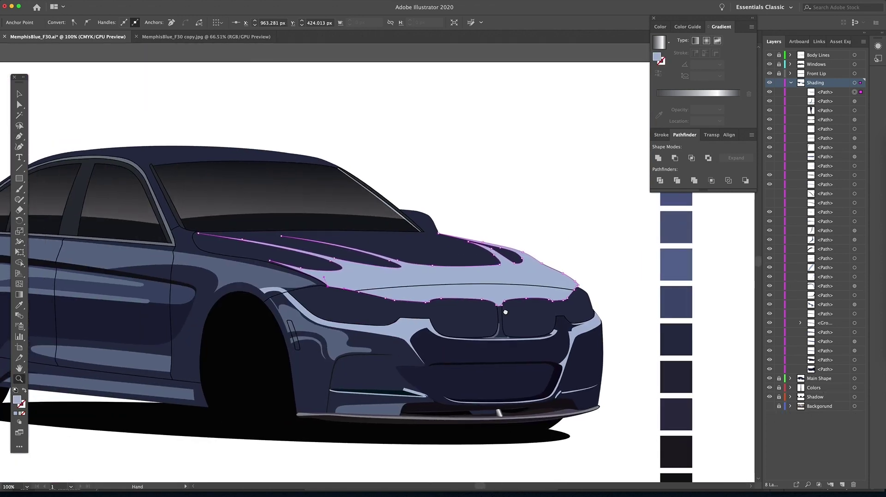
left_click(609, 270)
key("ctrl+0")
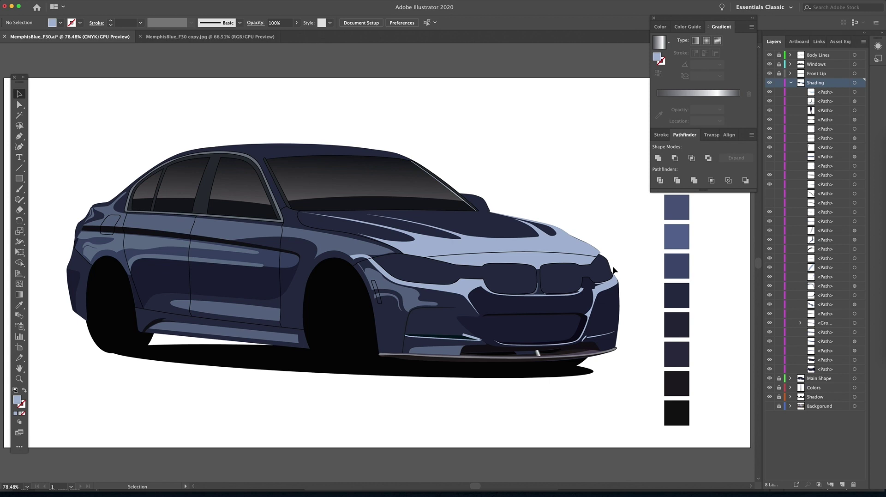
Step: With the main shape hidden and the reference photo shown, add a light blue copy of the lower door reflection, offset slightly upward
left_click(769, 378)
left_click(769, 405)
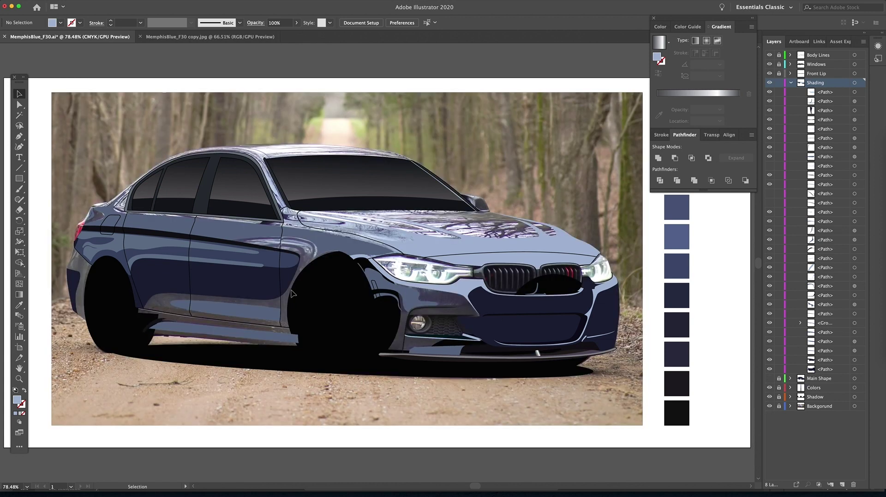
key("z")
left_click(368, 264)
left_click(368, 264)
key("v")
left_click(390, 310)
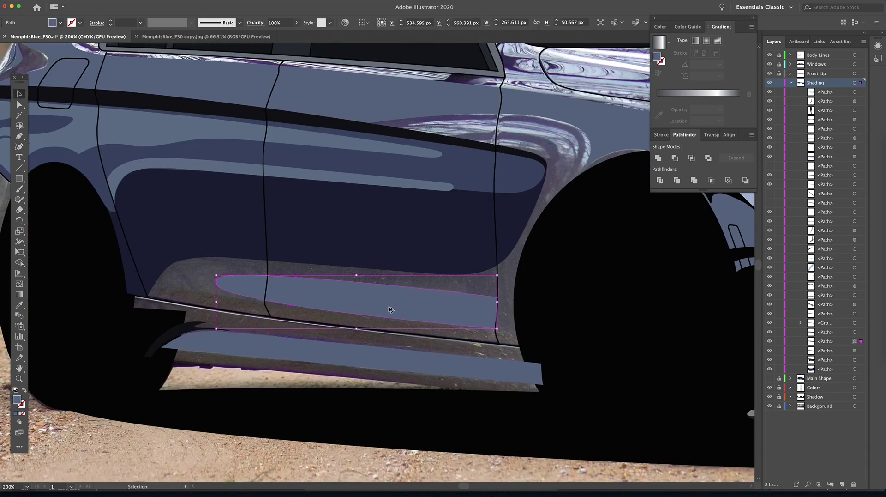
key("i")
left_click(752, 194)
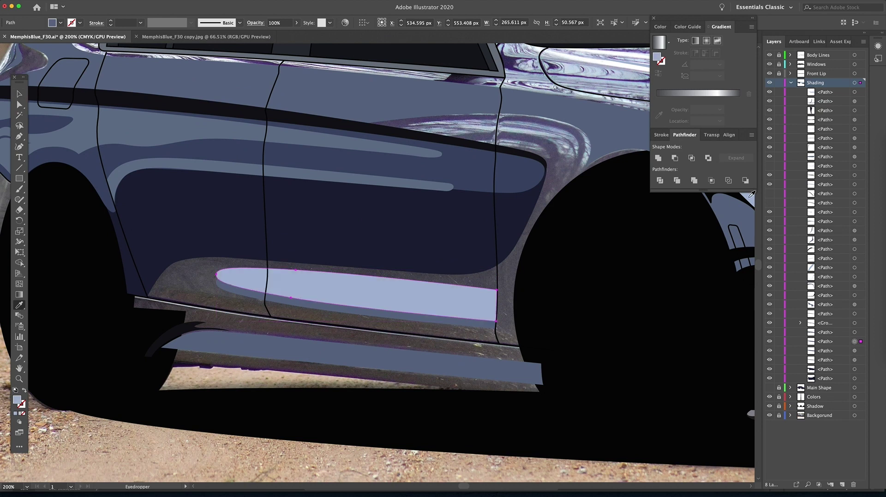
Step: Temporarily hide the original lower door reflection and reshape its light blue copy into a narrower highlight by adjusting its anchor points
left_click(769, 350)
key("a")
left_click_drag(355, 271, 356, 281)
key("super+z")
left_click_drag(216, 268, 291, 289)
left_click_drag(359, 299, 240, 284)
left_click(769, 351)
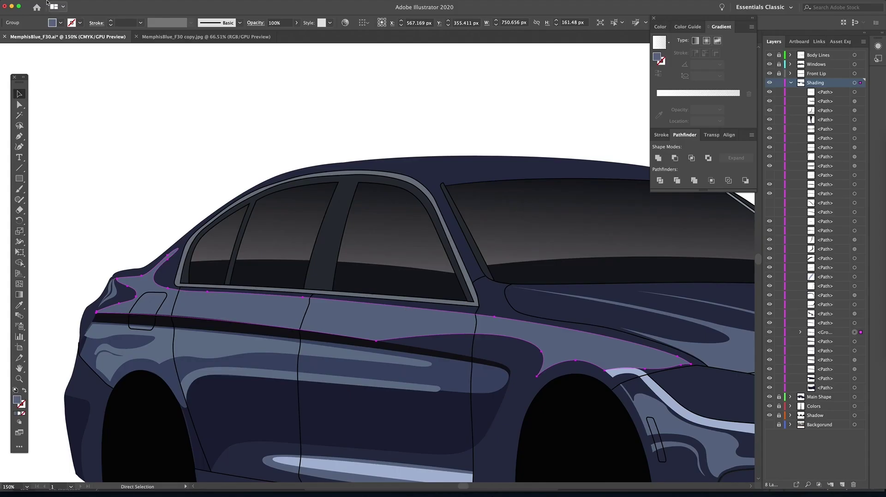
Step: Copy the large reflection group along the car's shoulder and paste it in place above the other shading
left_click(60, 5)
left_click(79, 50)
left_click(63, 1)
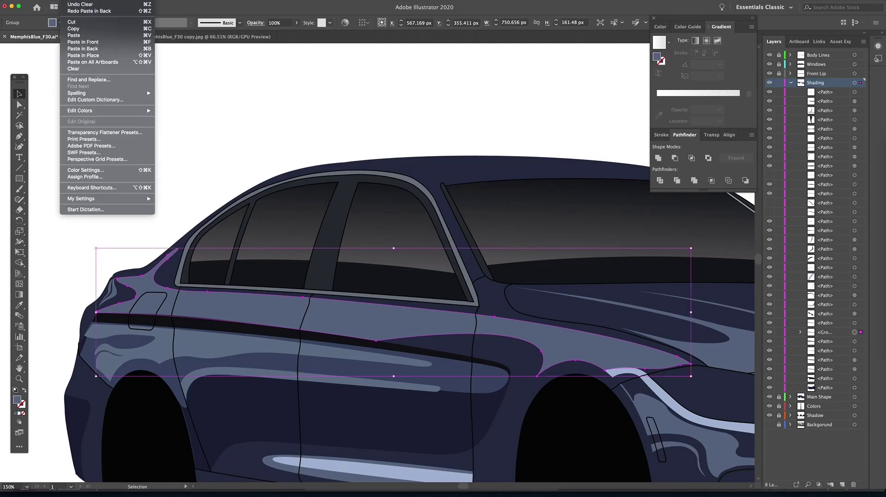
left_click(79, 54)
left_click_drag(469, 333, 397, 276)
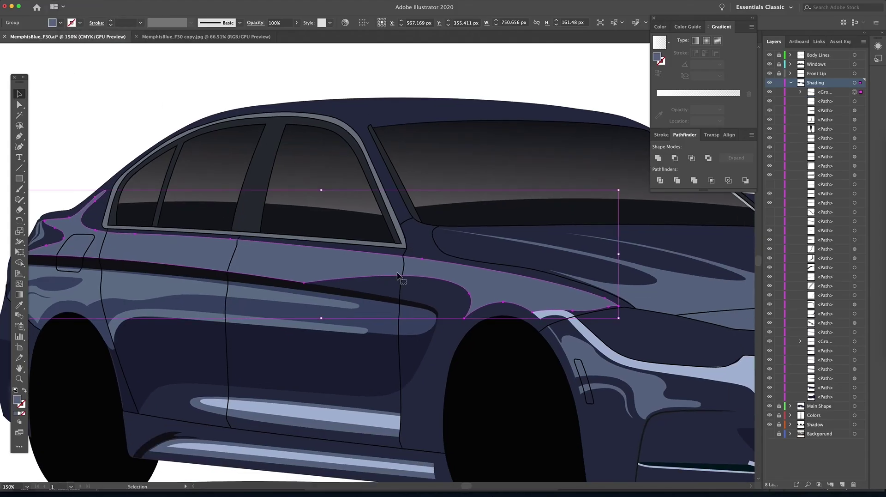
Step: Fill the copied shoulder reflection with the white-to-transparent gradient, running nearly vertically across the doors and fender
left_click(20, 413)
scroll(304, 362, "left", 3)
scroll(304, 362, "up", 1)
key("g")
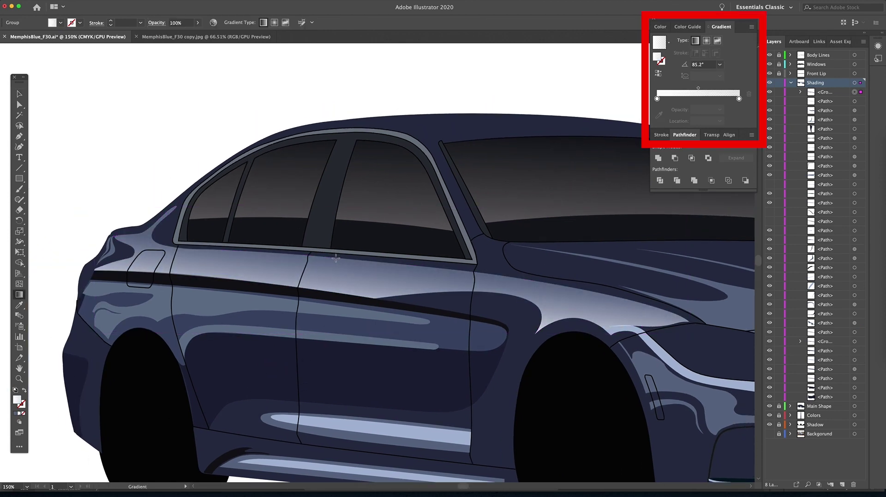
Step: Adjust the gradient shape's lower curve above the front wheel arch so it follows the light blue streak beside the headlight
key("z")
left_click(511, 305)
left_click_drag(77, 185, 455, 343)
key("a")
left_click(412, 272)
left_click_drag(327, 267, 327, 262)
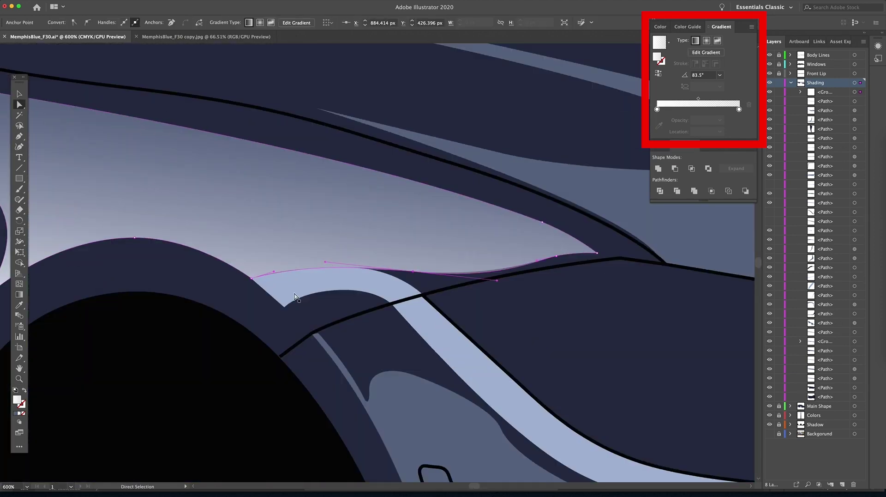
key("z")
left_click_drag(443, 240, 86, 217)
left_click_drag(85, 217, 232, 250)
scroll(232, 249, "down", 4)
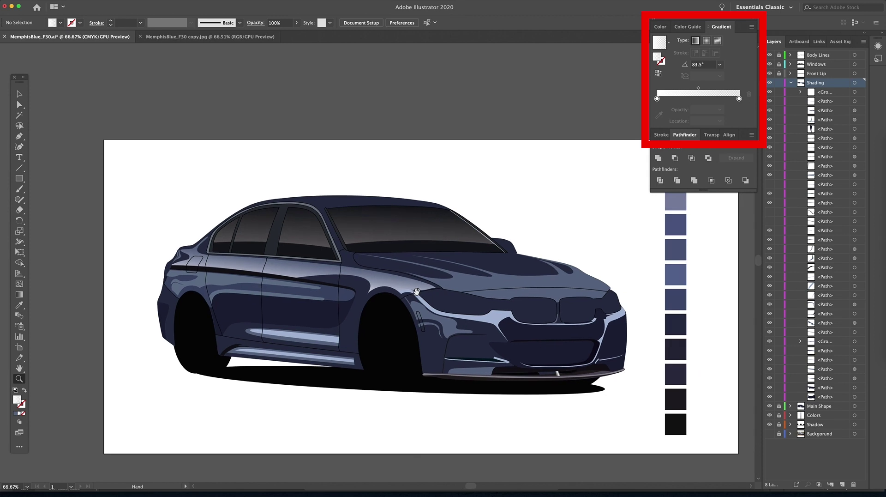
Step: Duplicate the hood reflection in place and fill the copy with the white-to-transparent gradient
key("v")
left_click(529, 296)
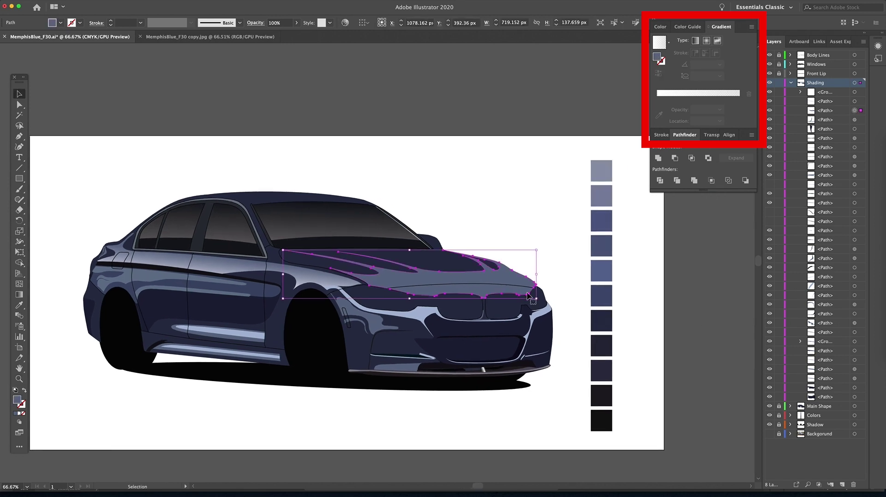
key("super")
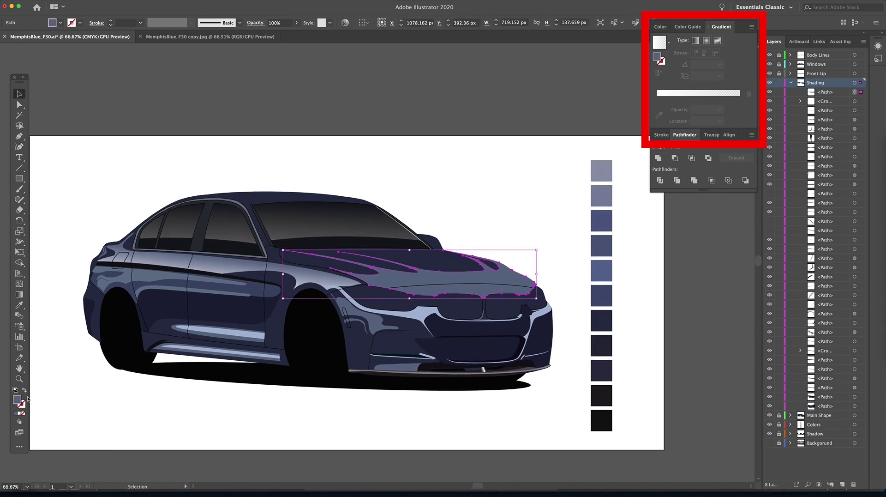
key("period")
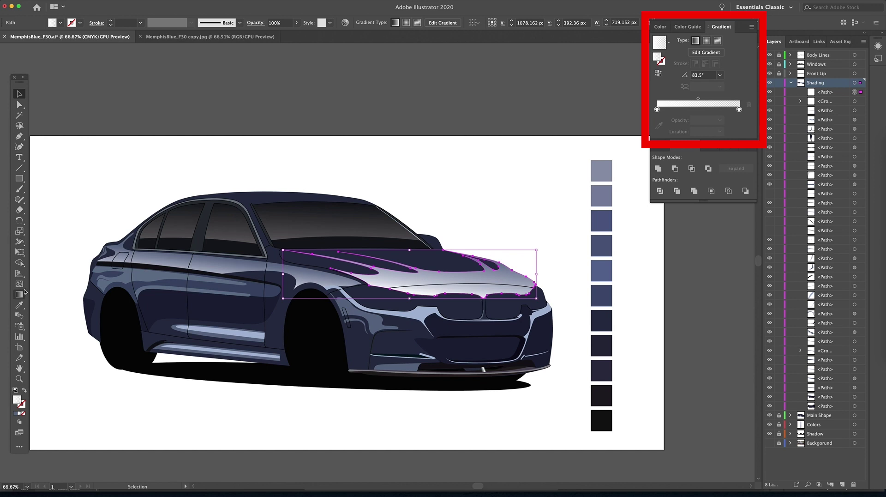
Step: Redirect the hood copy's gradient vertically at 90°, fading from the grille area up across the hood
left_click(20, 293)
left_click_drag(458, 335, 427, 291)
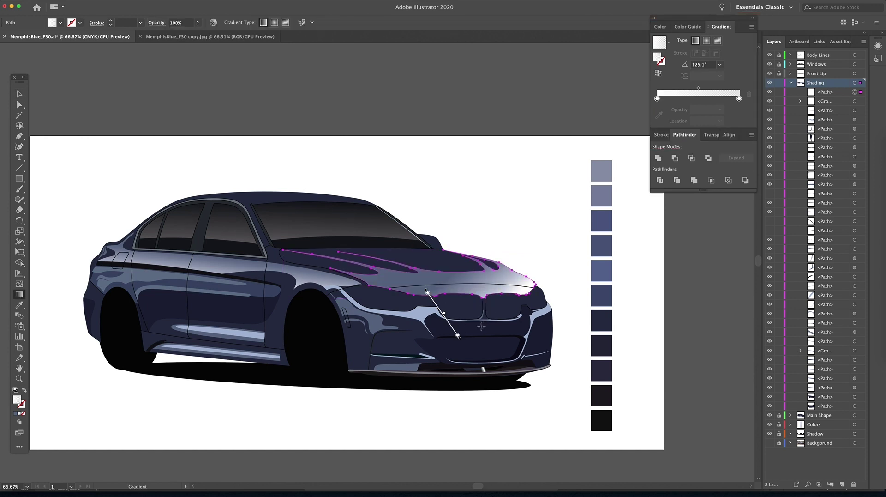
left_click_drag(481, 326, 482, 264)
left_click_drag(475, 309, 482, 262)
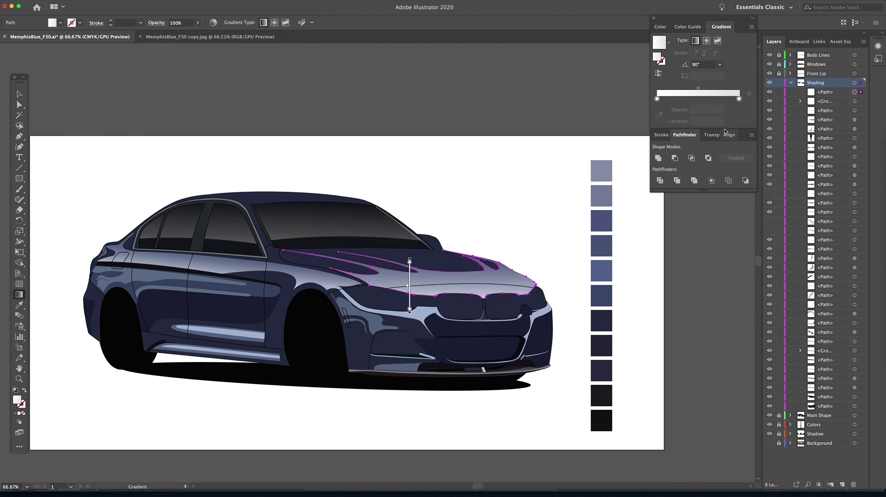
Step: Try the Screen and Soft Light blending modes on the hood gradient, and return it to Normal
left_click(712, 134)
left_click(674, 148)
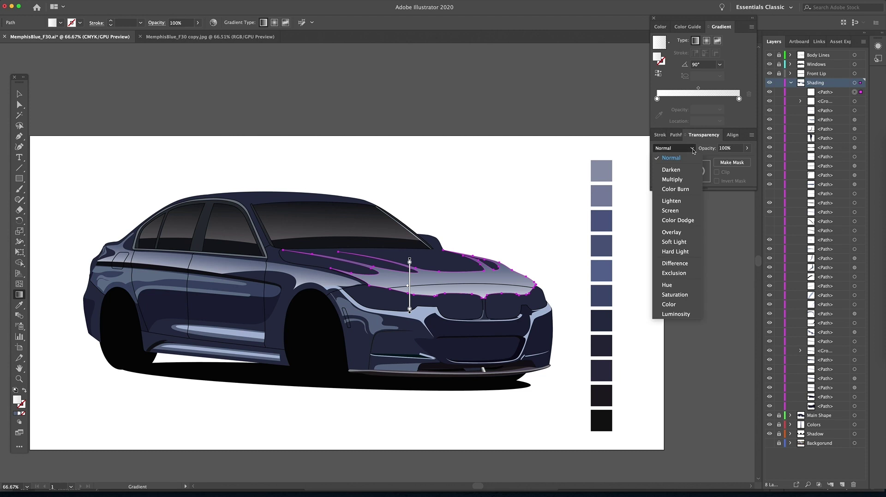
left_click(683, 213)
key("v")
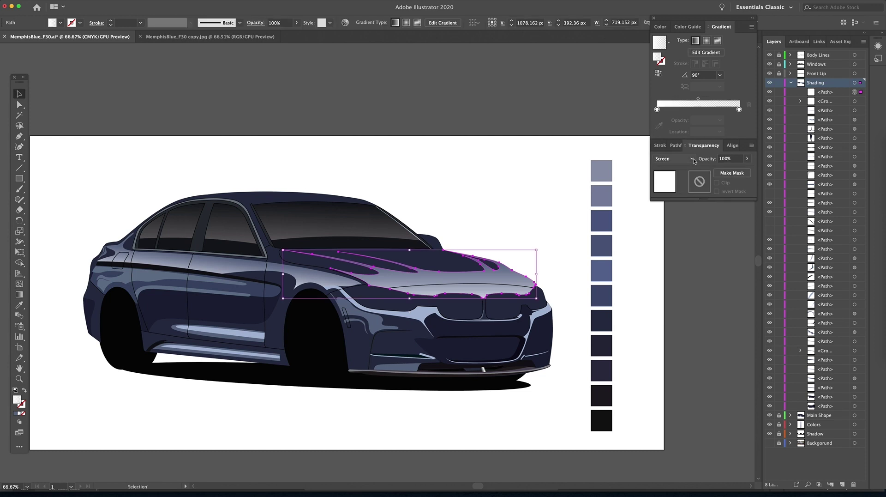
left_click(693, 159)
left_click(684, 209)
left_click(687, 160)
left_click(668, 251)
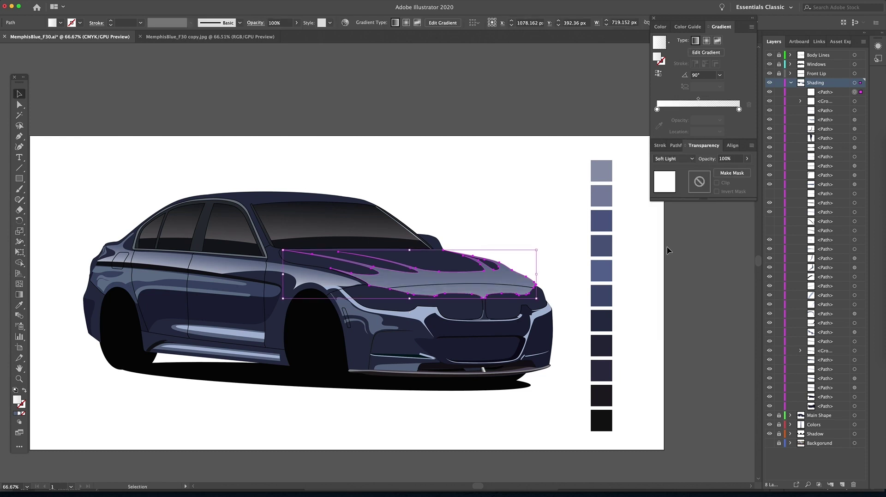
left_click(692, 159)
left_click(664, 167)
Step: Lower the hood gradient's opacity to 60% and deselect it
left_click(747, 158)
left_click_drag(747, 171, 732, 171)
left_click(558, 183)
scroll(535, 187, "left", 2)
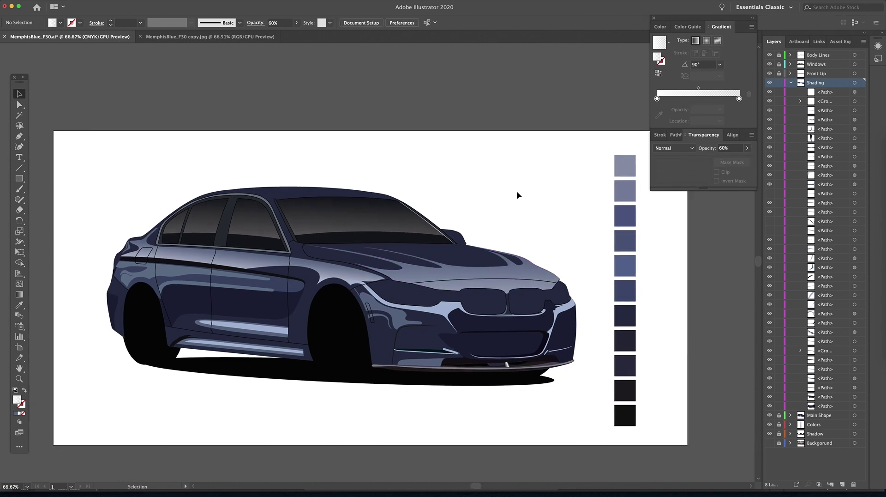